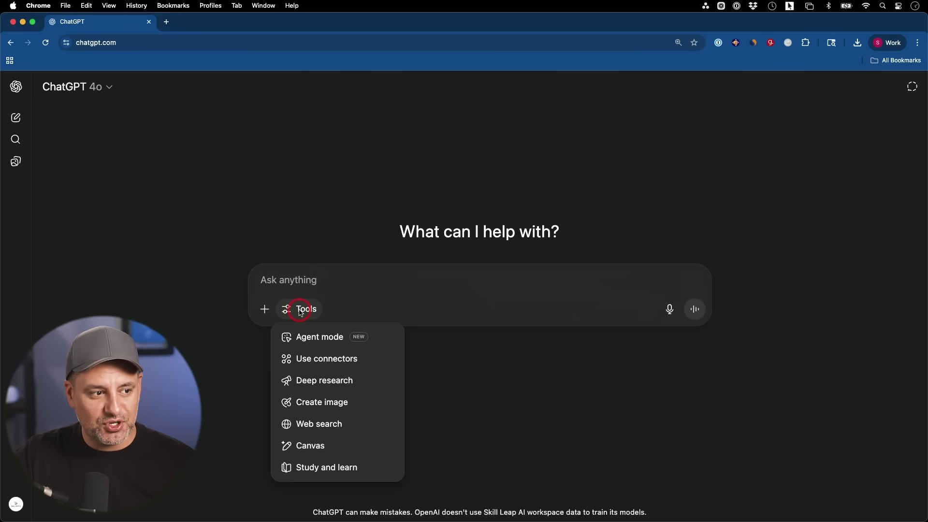
Turn on Deep research, turn it back off, then pick Deep research again from Tools.
click(314, 385)
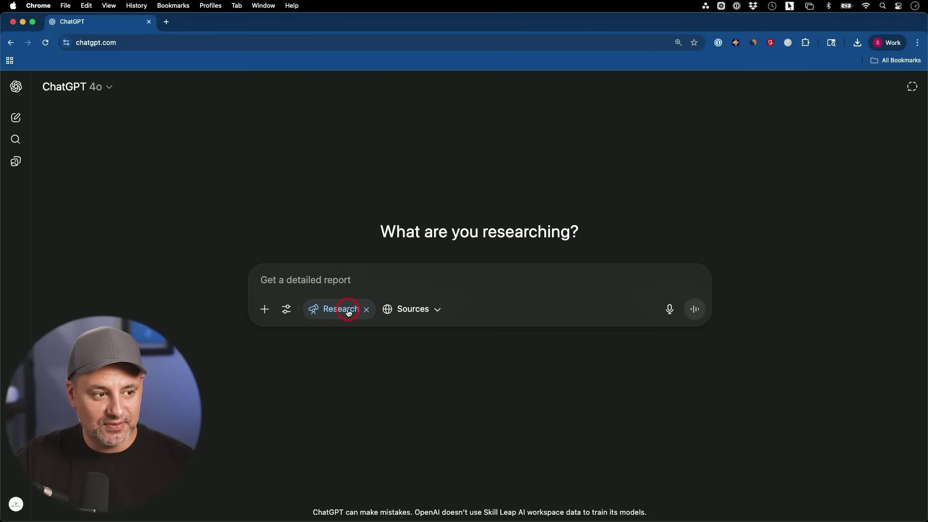
click(332, 311)
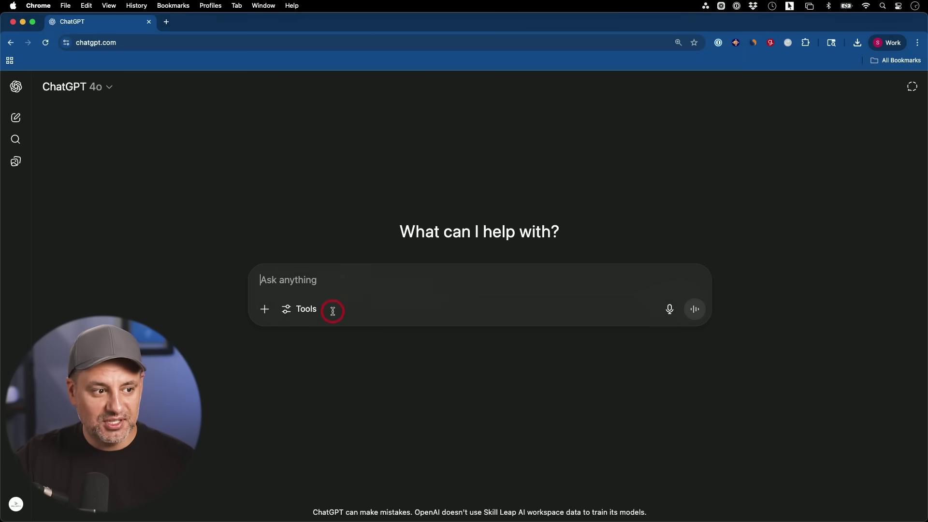
click(303, 310)
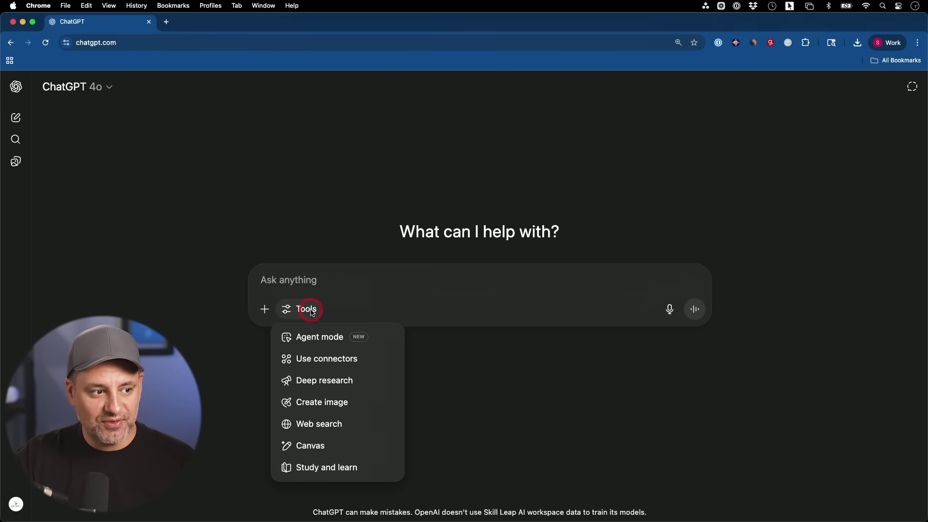
click(328, 389)
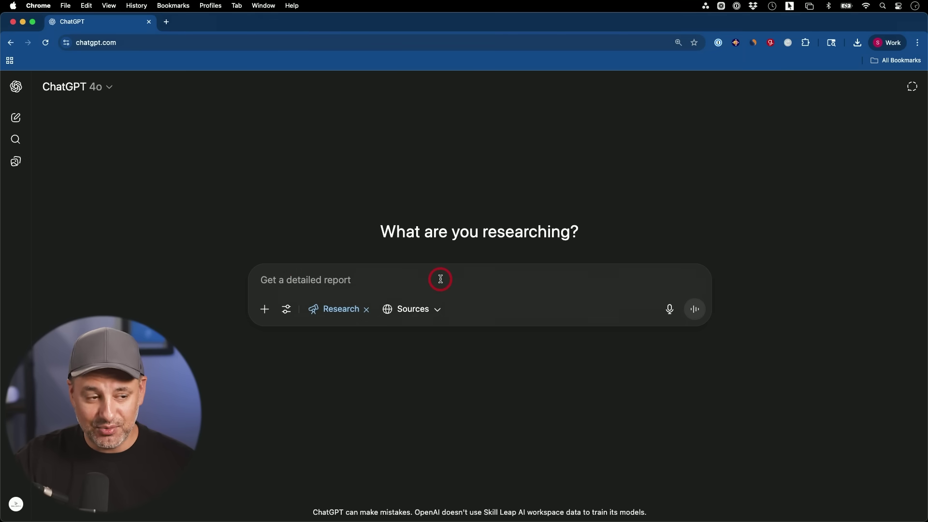
Show the research sources: web search on, and Box, Canva, Dropbox, GitHub, Gmail available to connect.
click(410, 312)
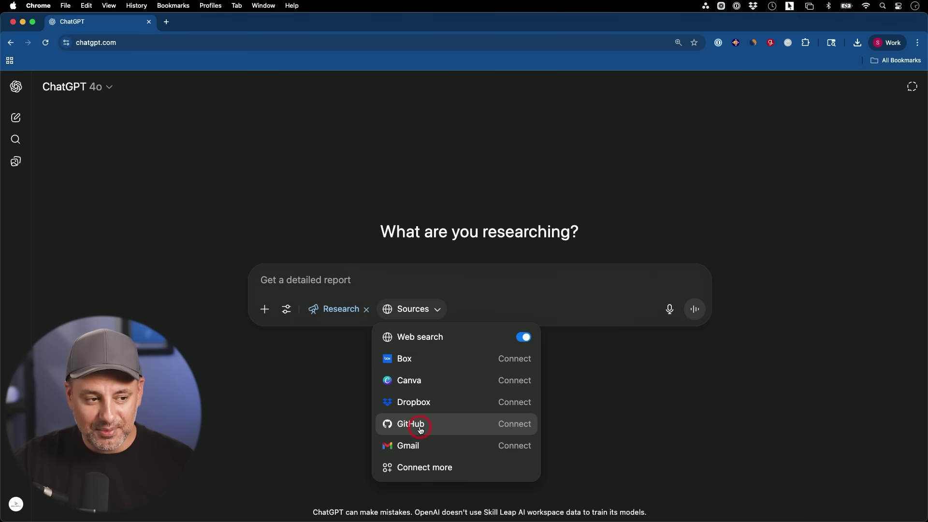
Browse the Connectors settings catalogue, then open and dismiss the New Connector form.
click(420, 472)
scroll(495, 369, down, 2)
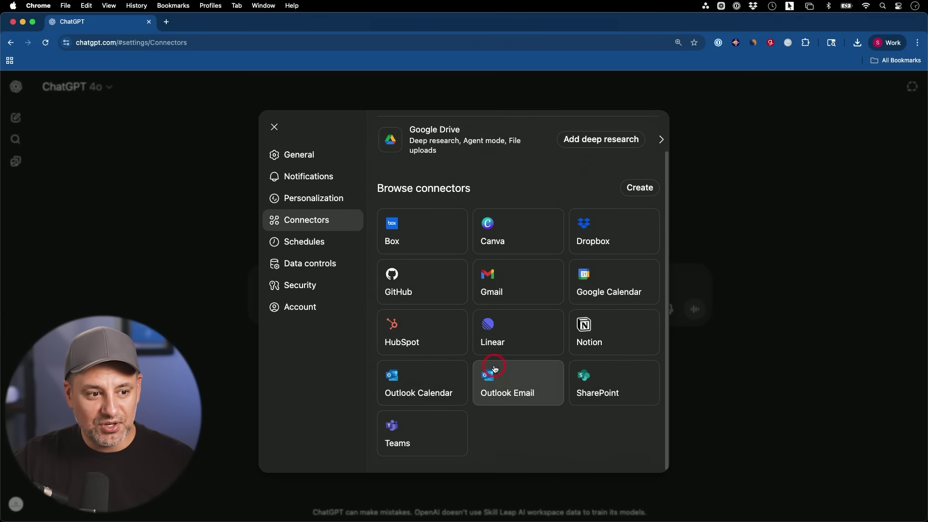
scroll(500, 382, up, 2)
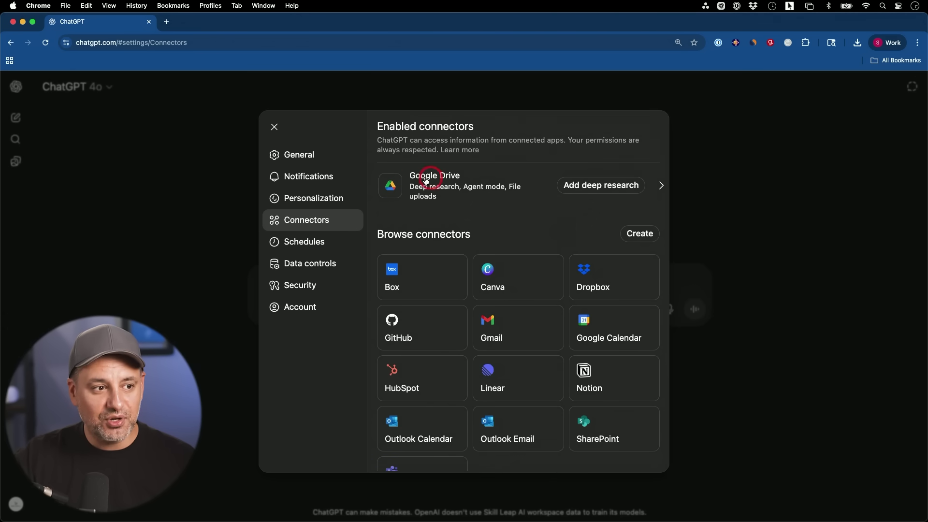
scroll(542, 213, down, 2)
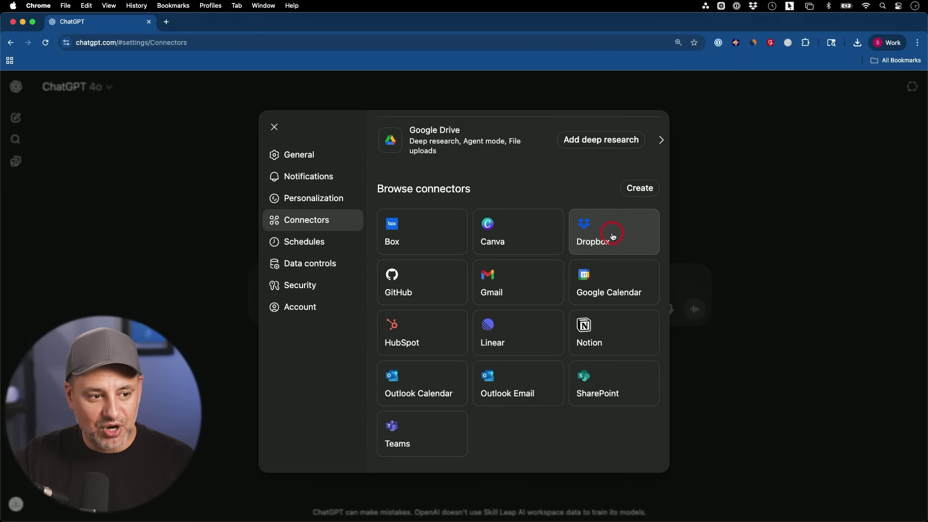
scroll(613, 236, up, 2)
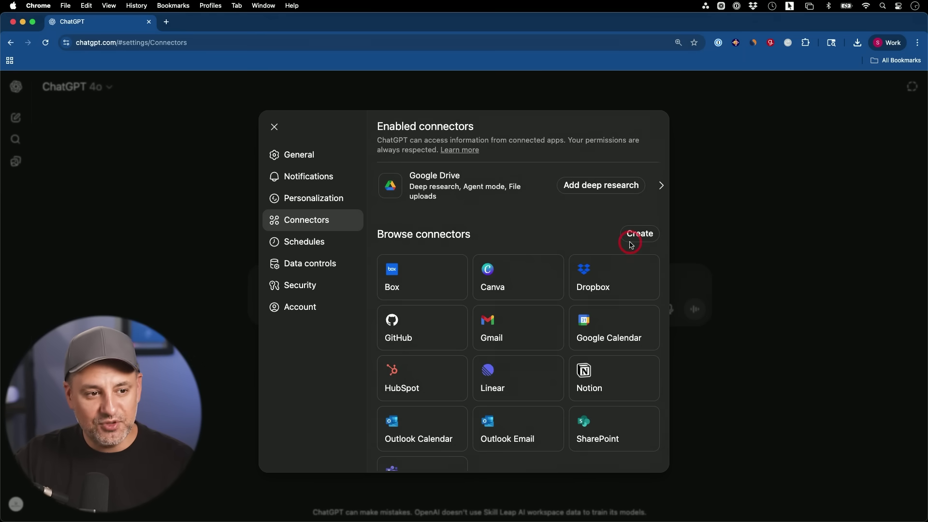
click(632, 238)
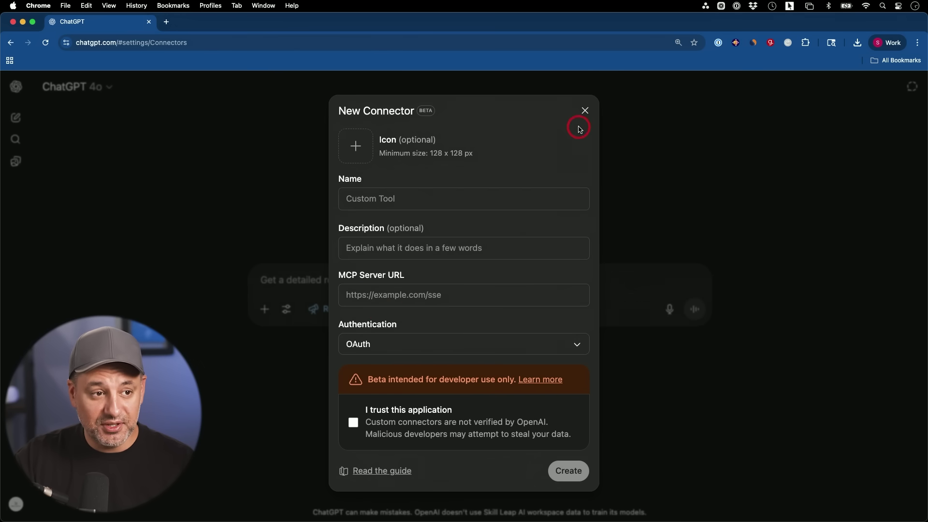
click(582, 111)
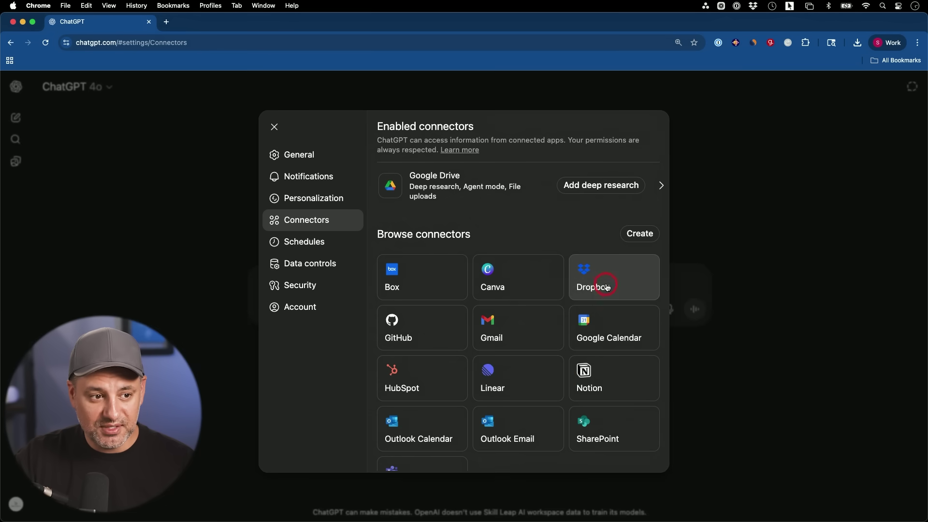
Connect Dropbox to ChatGPT from its connector tile.
click(621, 276)
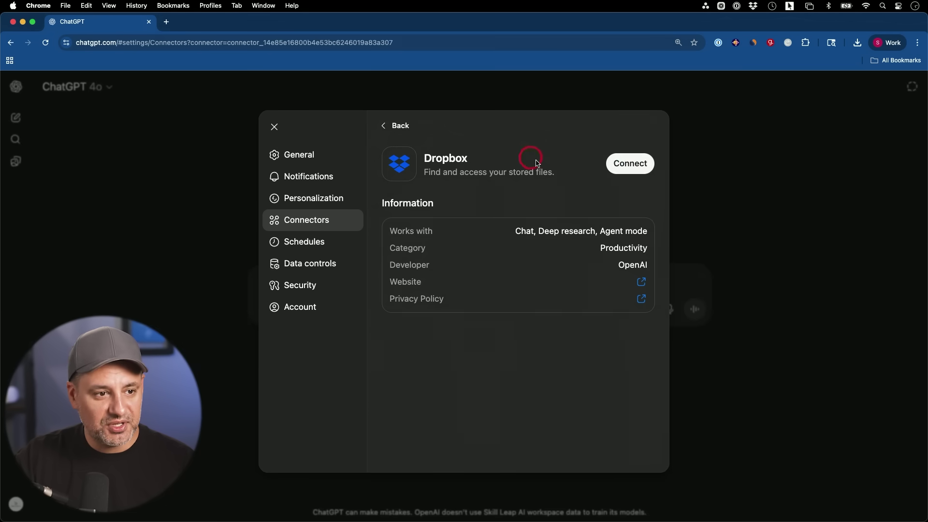
click(624, 167)
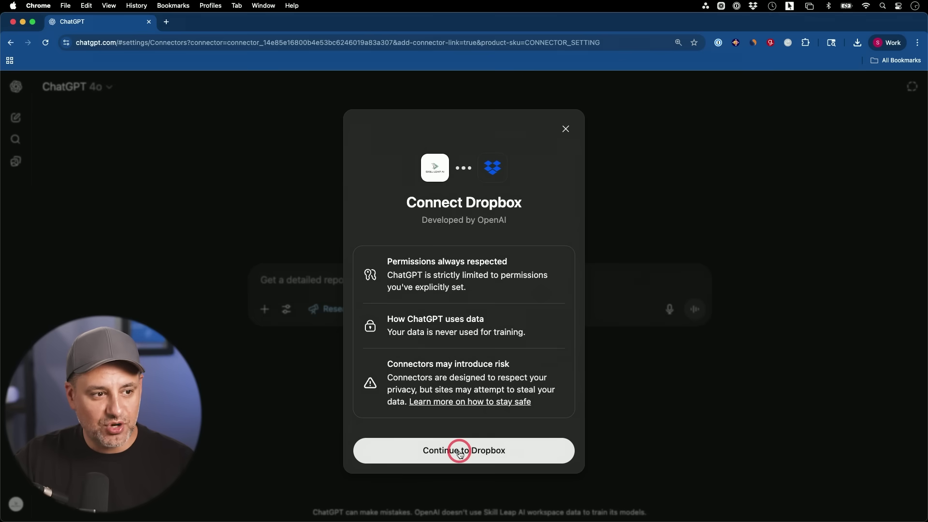
click(459, 452)
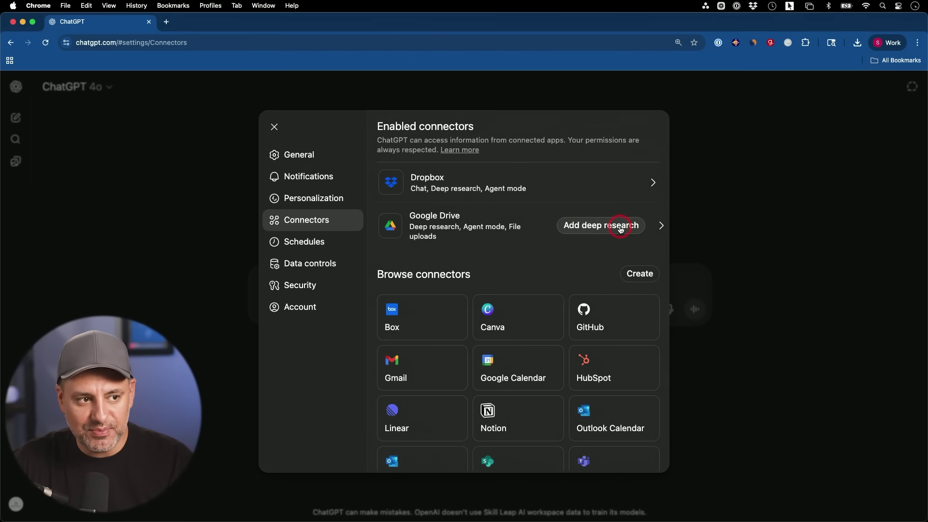
Review the Google Drive connector, browse the connectors list, and close settings.
click(514, 223)
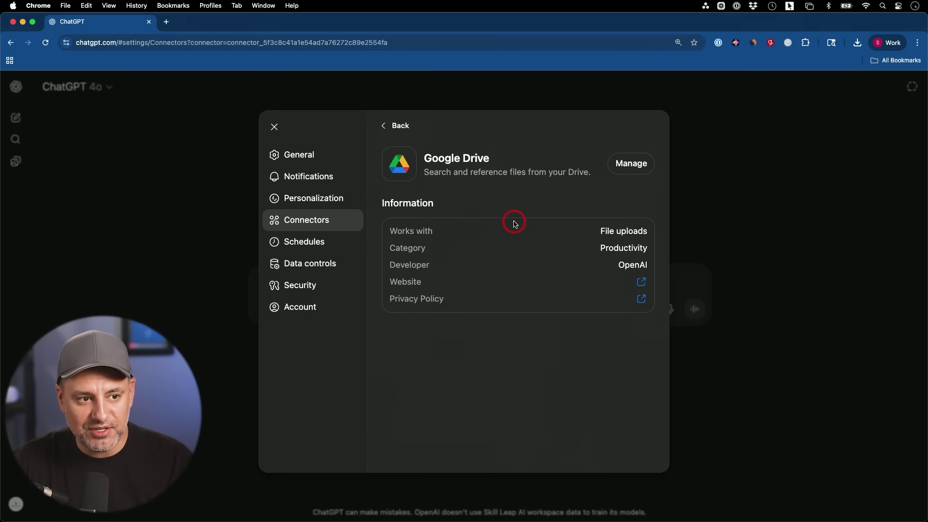
click(394, 127)
scroll(532, 256, down, 2)
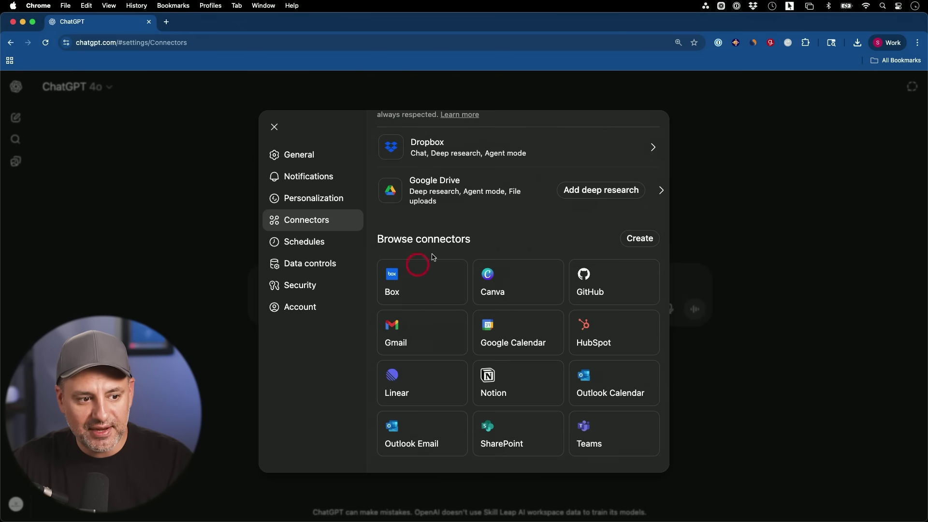
scroll(534, 314, up, 2)
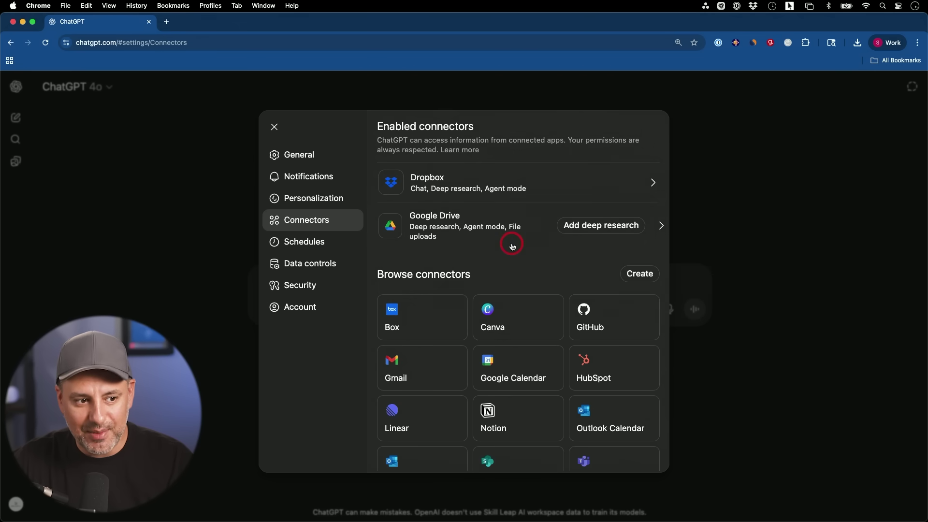
scroll(512, 246, down, 2)
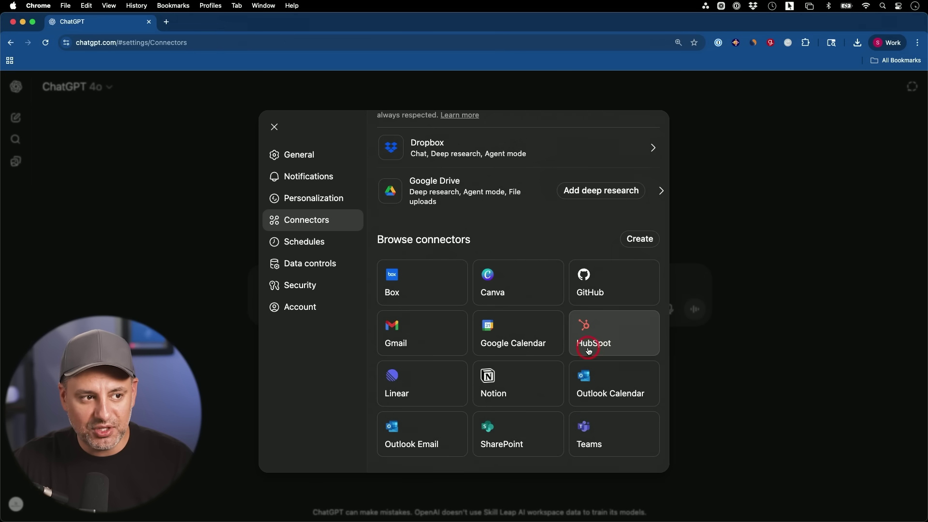
scroll(555, 333, up, 2)
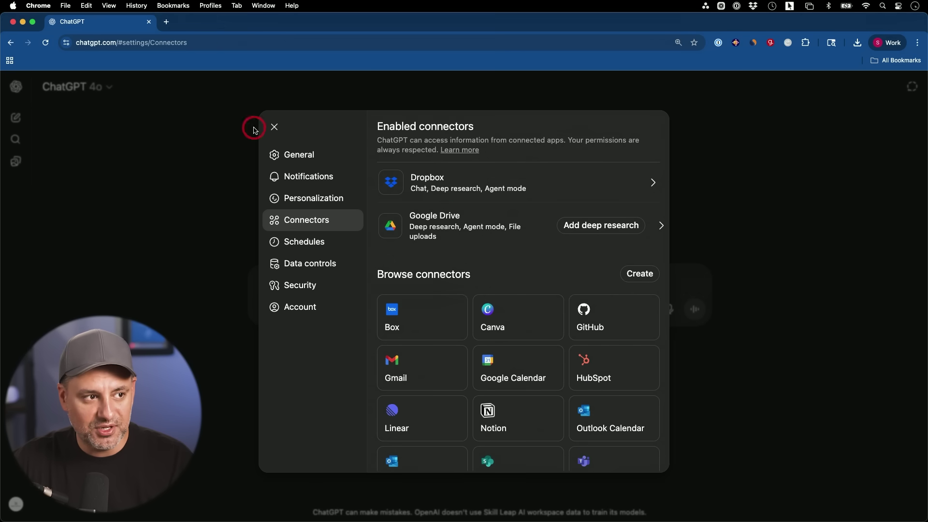
click(274, 127)
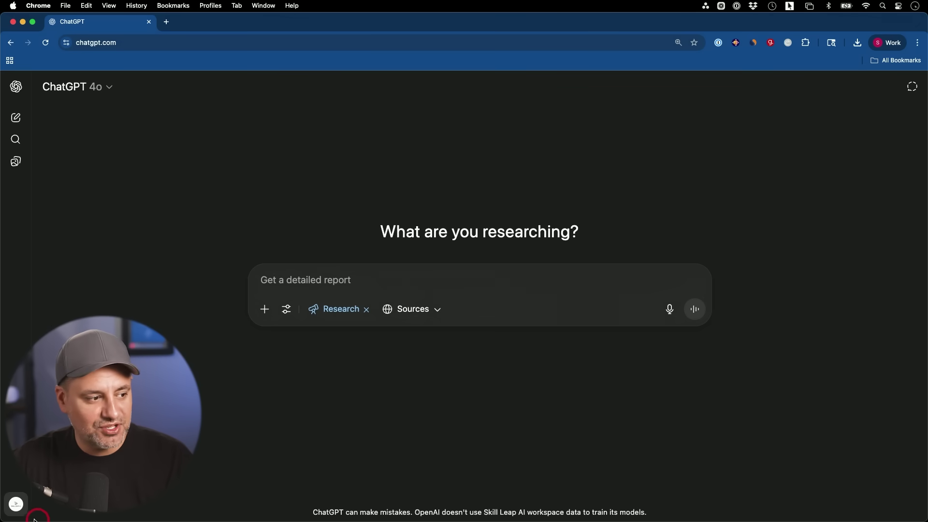
Check the Connectors settings from the account menu and close them again.
click(17, 505)
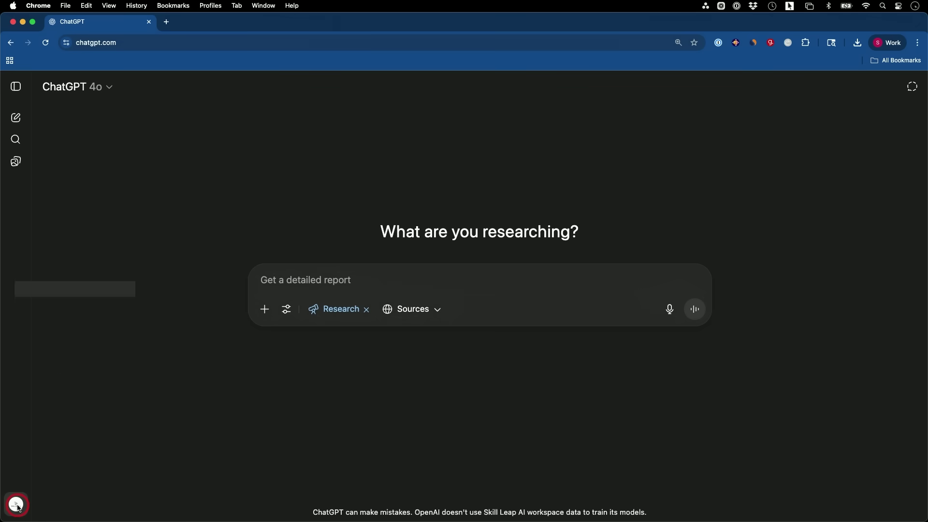
click(66, 430)
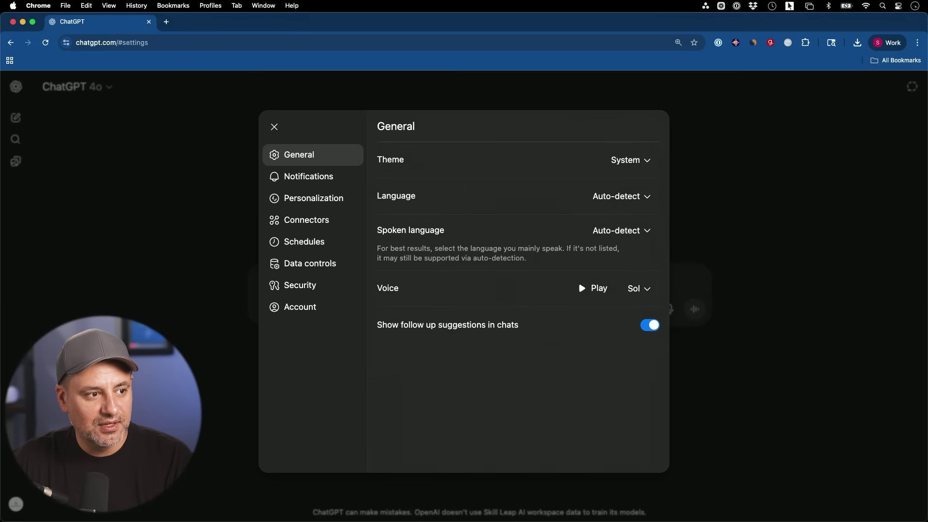
click(308, 221)
click(410, 231)
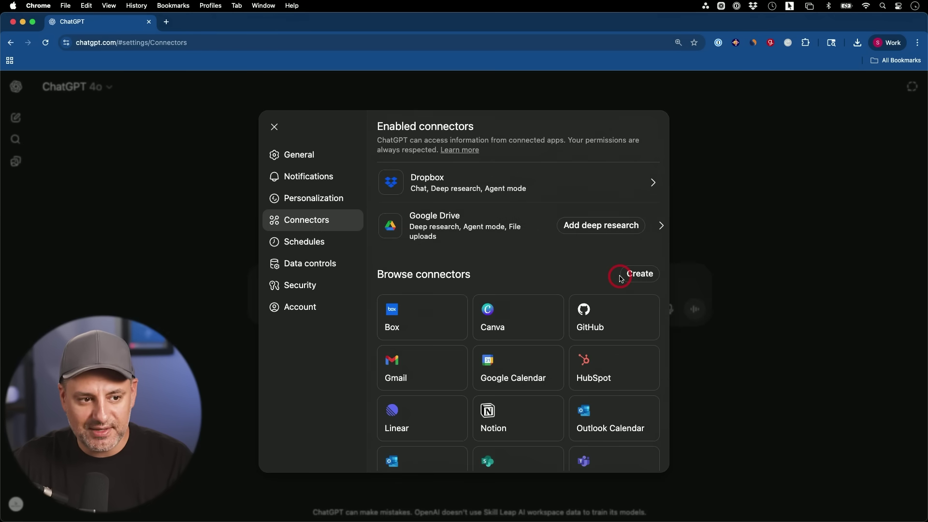
click(783, 259)
Re-enable Deep research and add Dropbox as a research source alongside web search.
click(339, 314)
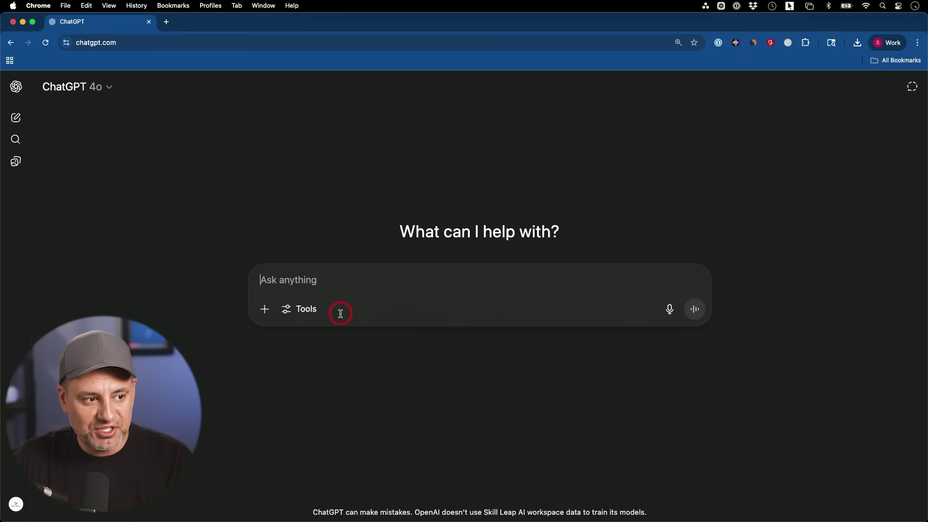
click(305, 309)
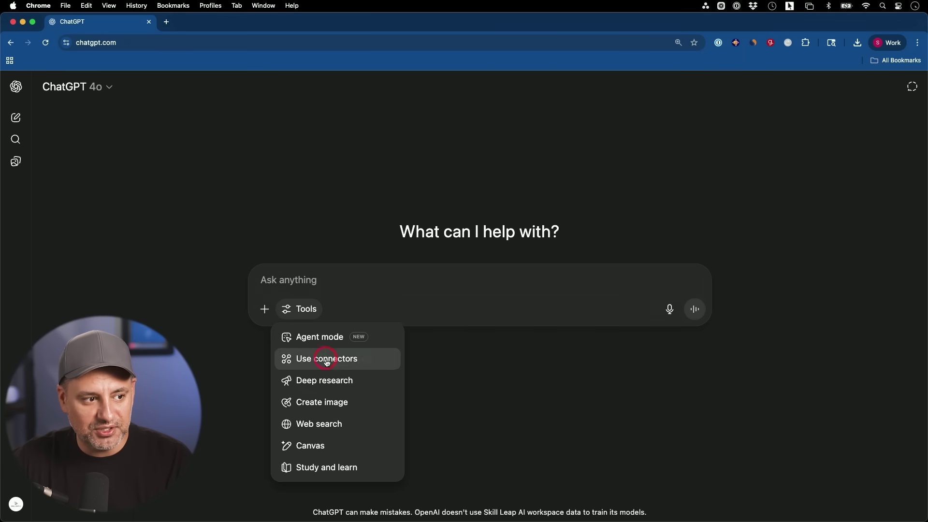
click(327, 381)
click(410, 313)
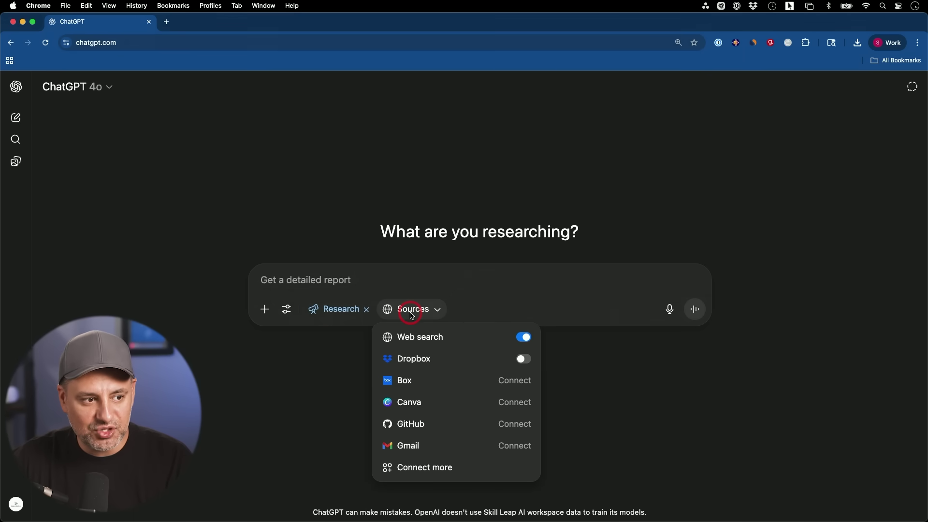
click(521, 359)
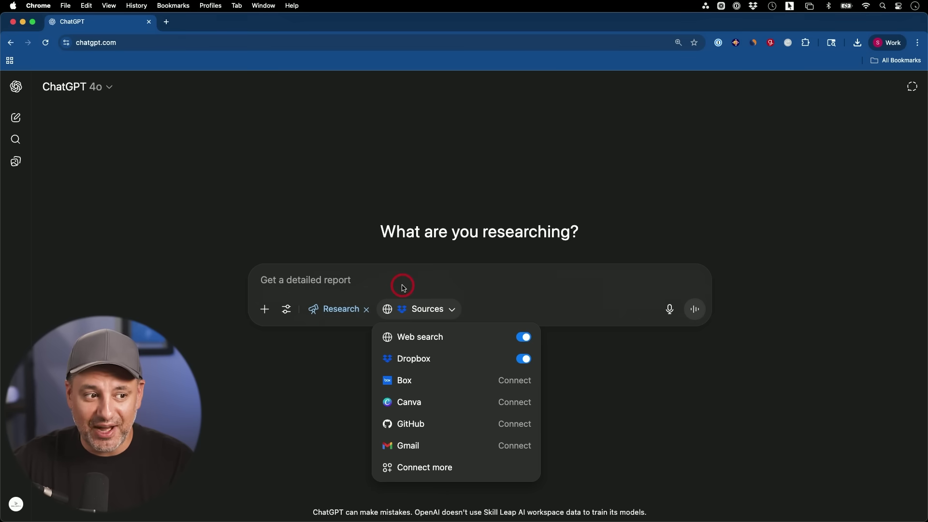
click(381, 275)
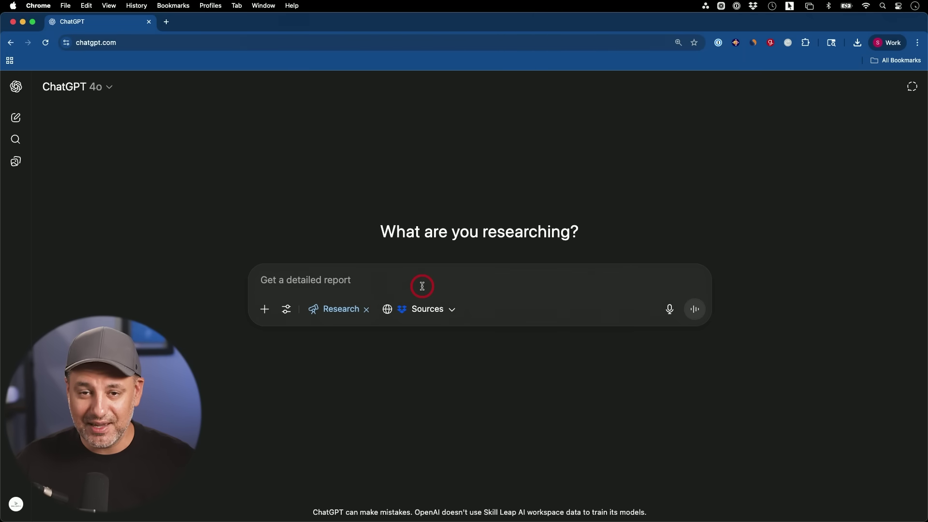
Paste the question about everything ChatGPT can do into the deep research prompt.
text(tell me everything you know about what chatgpt can do)
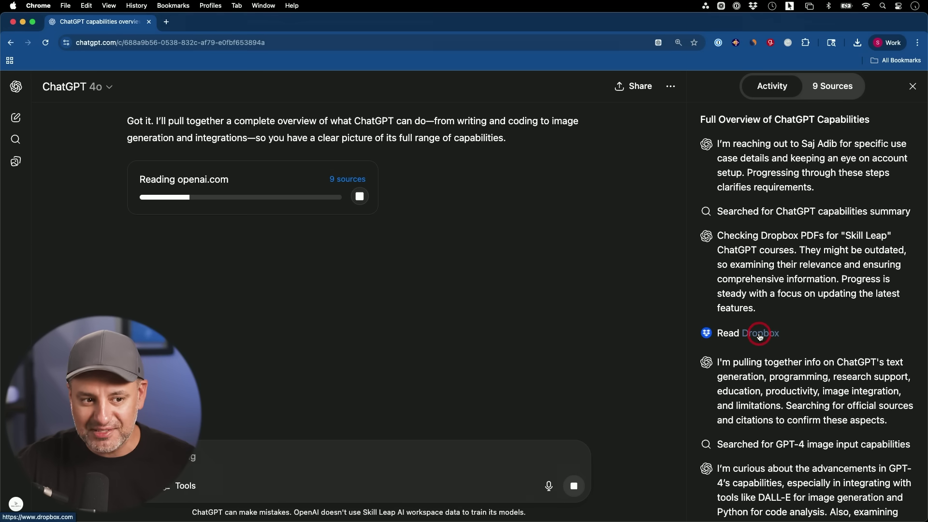
Scroll the research activity log until the 'ChatGPT Capabilities and Features (as of July 2025)' report finishes.
scroll(808, 290, down, 1)
scroll(753, 207, down, 10)
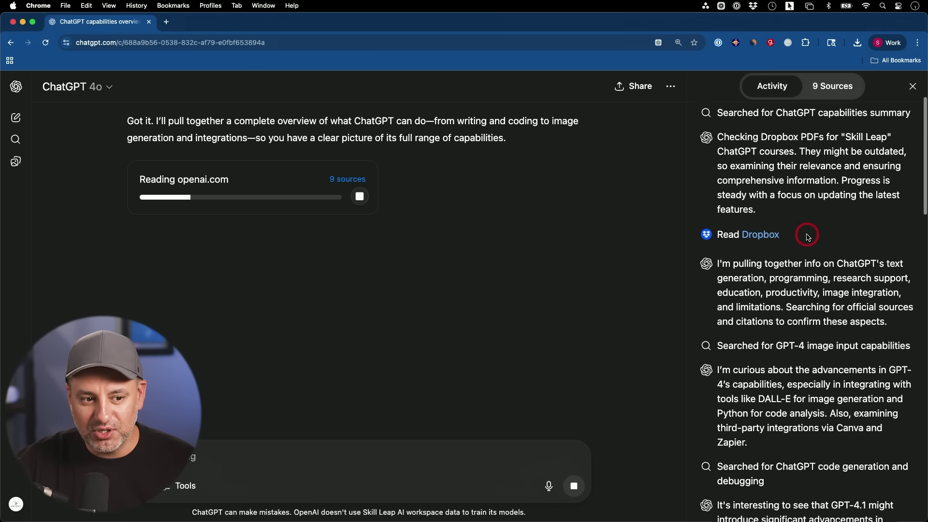
scroll(802, 291, down, 4)
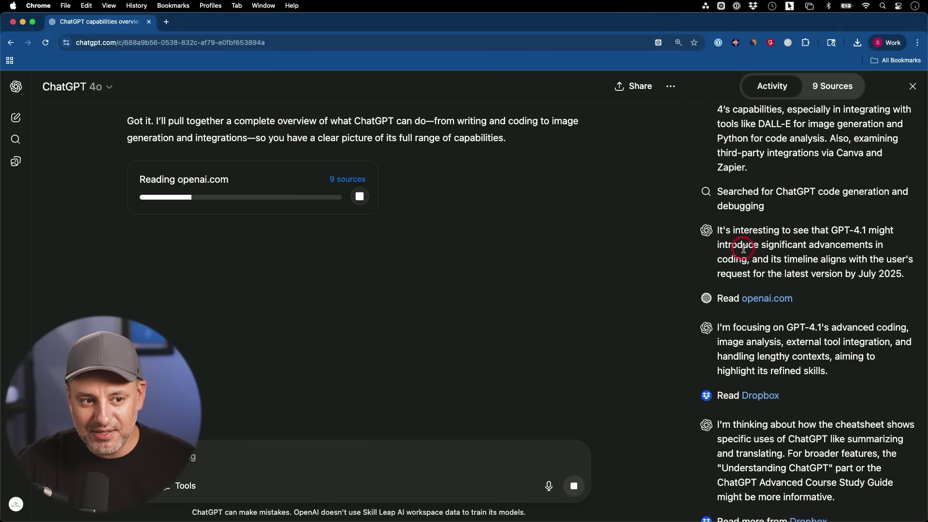
scroll(752, 309, down, 3)
scroll(766, 323, down, 12)
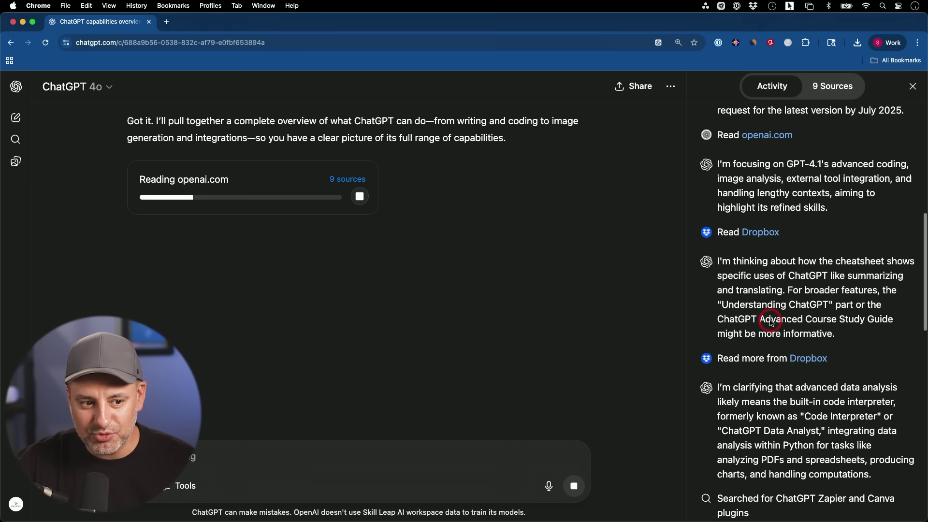
scroll(778, 319, down, 11)
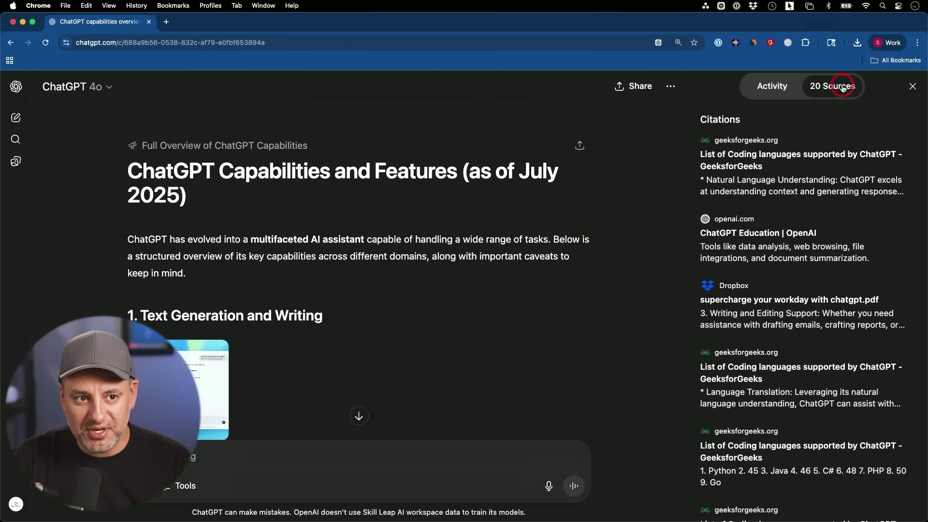
scroll(788, 202, down, 5)
Open the cited Dropbox PDF 'supercharge your workday with chatgpt.pdf' from the citations list.
scroll(791, 206, up, 5)
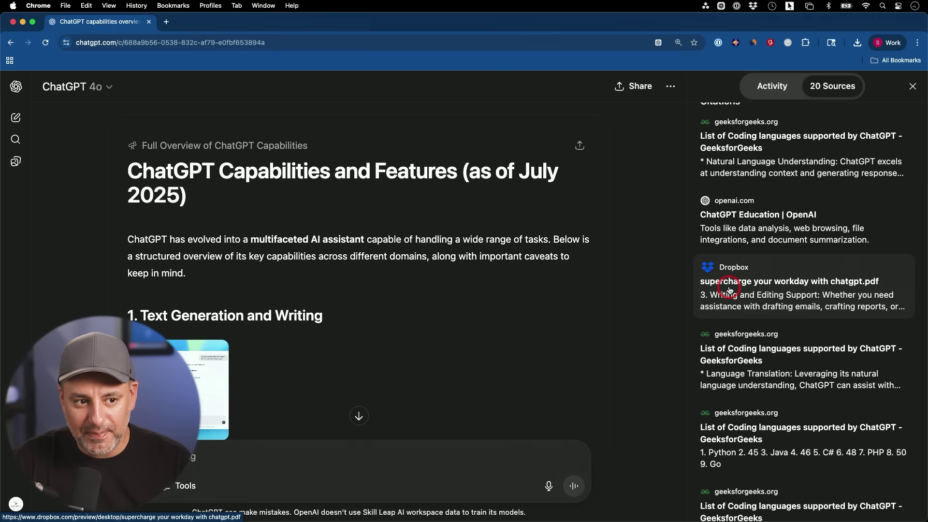
scroll(761, 290, down, 5)
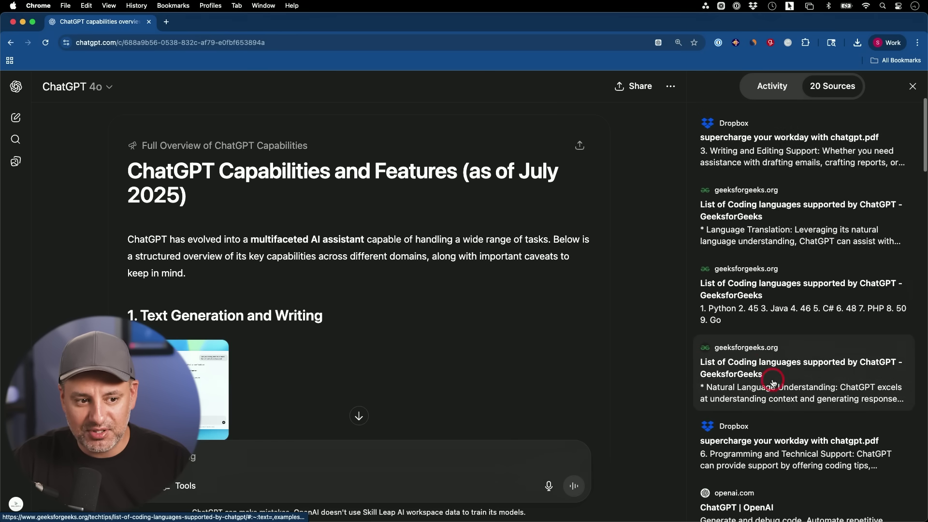
click(737, 389)
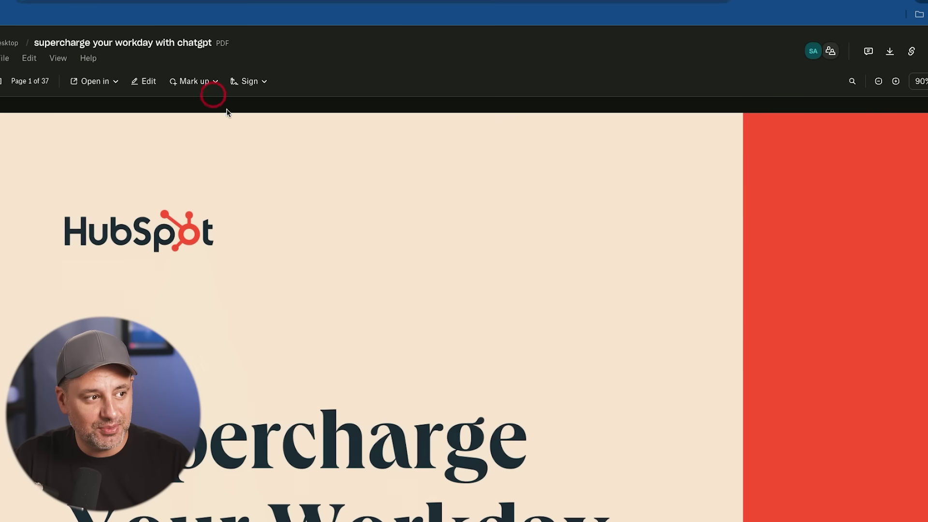
Scroll the Dropbox preview down to the HubSpot guide's title page.
scroll(350, 180, down, 5)
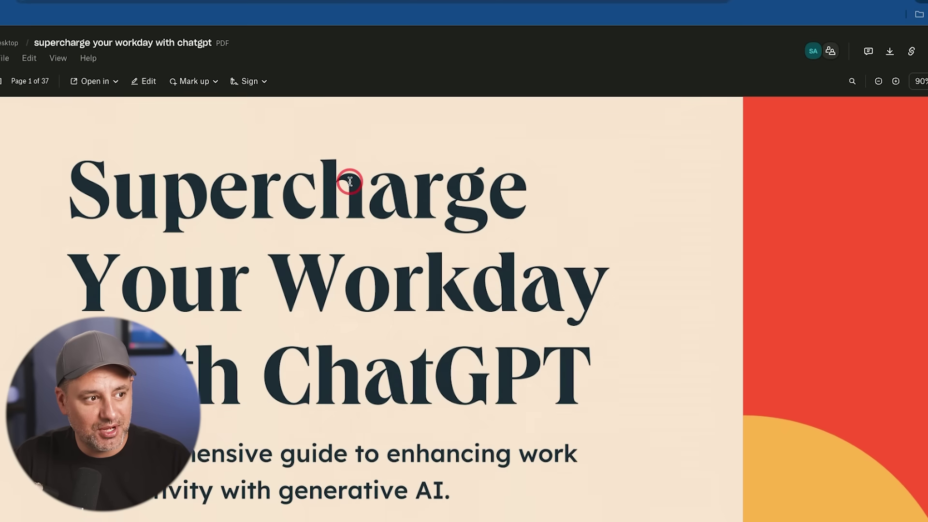
scroll(350, 181, down, 1)
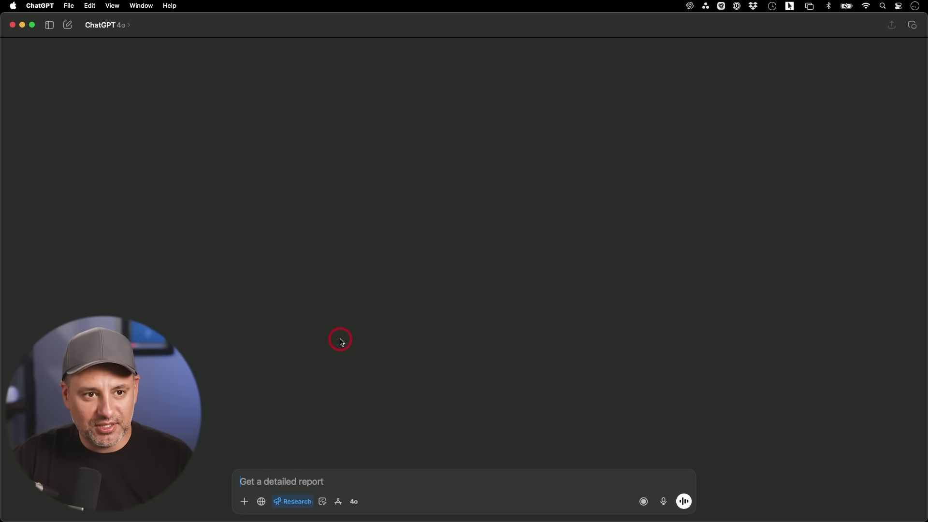
click(338, 502)
mouse_move(386, 448)
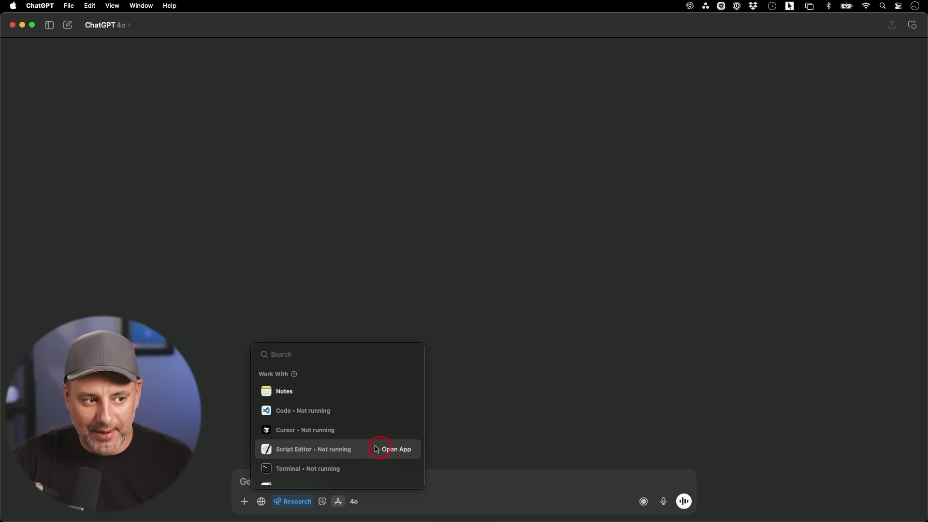
mouse_move(298, 399)
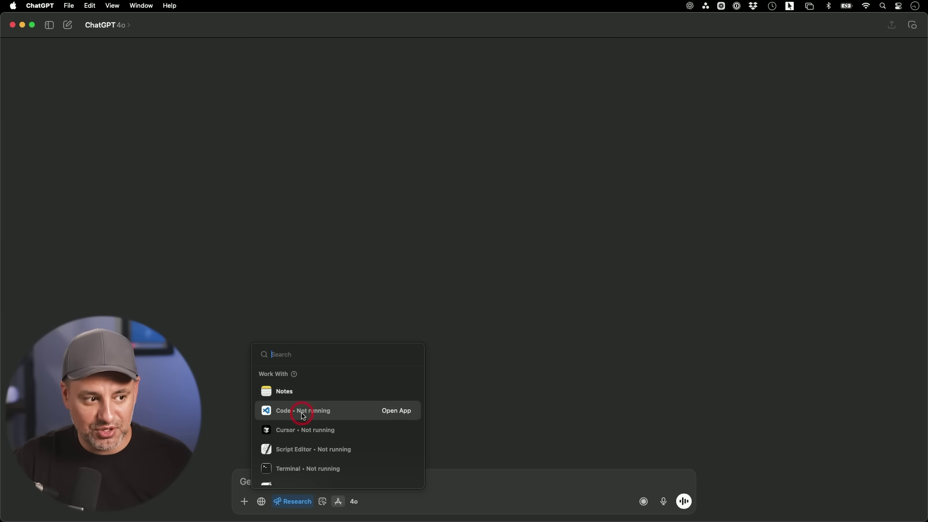
scroll(292, 413, down, 1)
scroll(296, 406, down, 1)
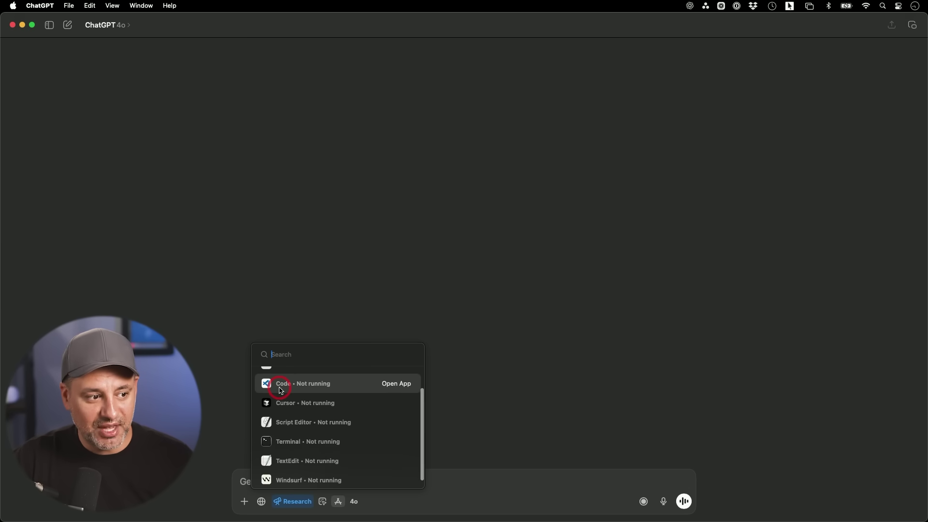
scroll(303, 407, down, 1)
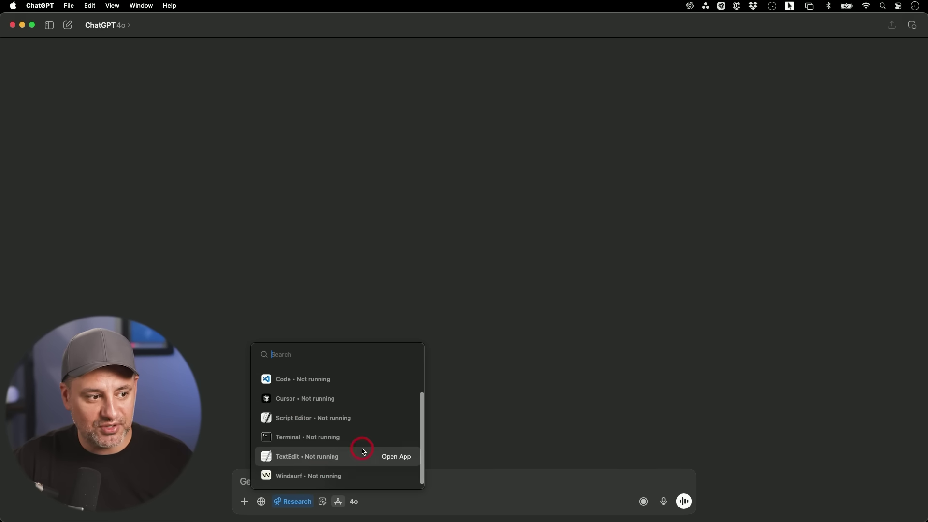
click(473, 467)
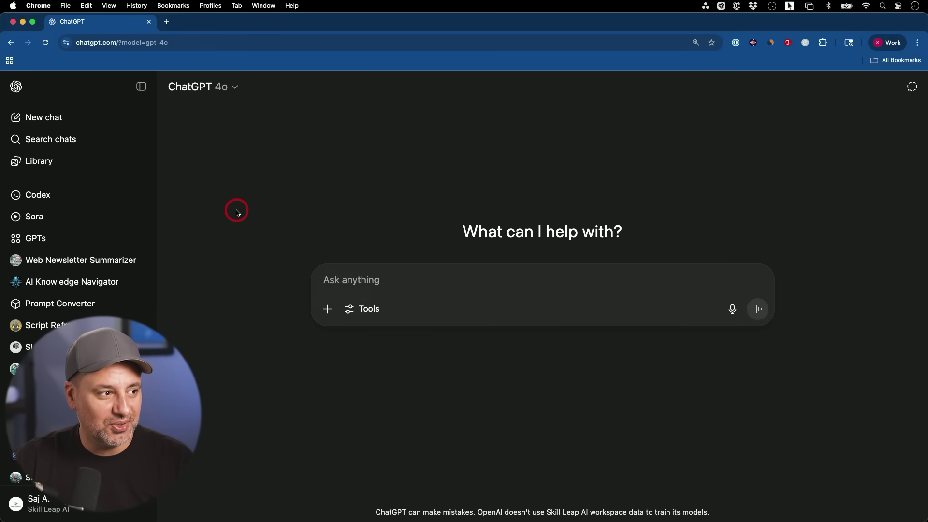
Go to Explore GPTs and start a new custom GPT with + Create.
click(52, 244)
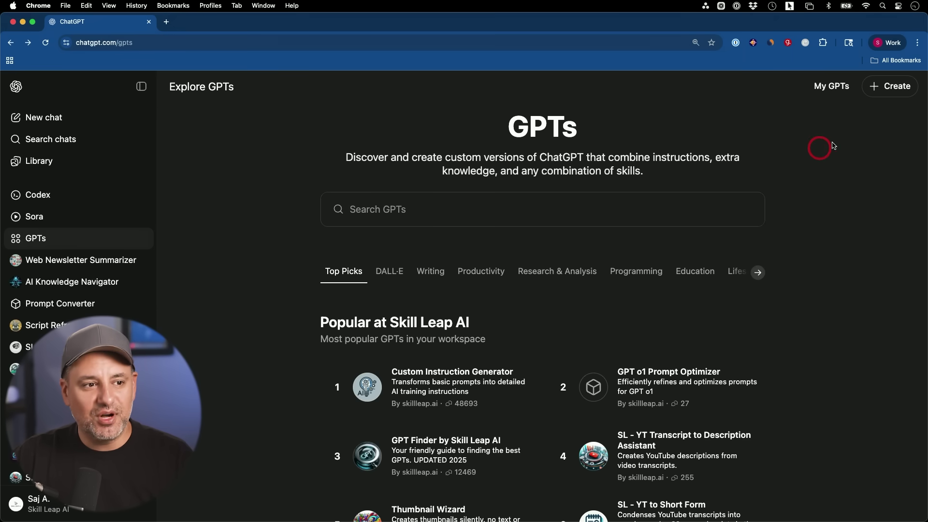
click(890, 86)
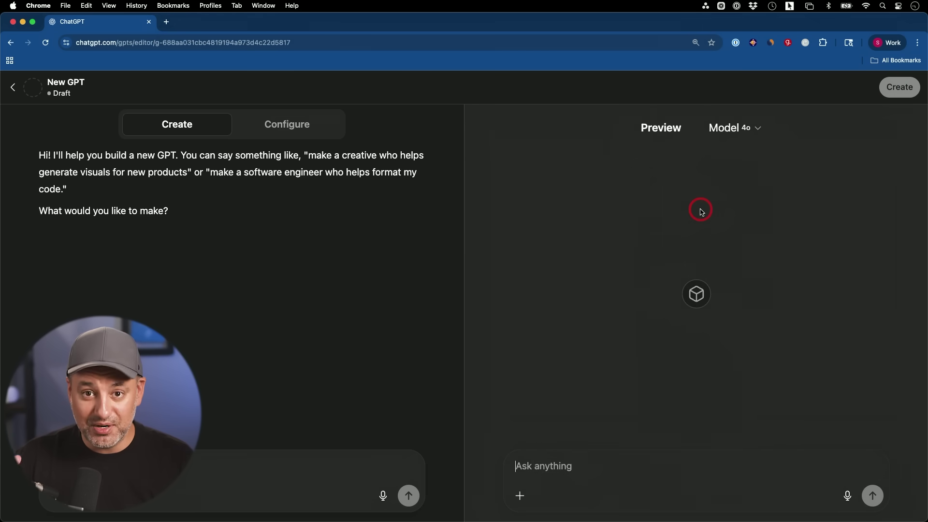
In the draft GPT's Configure form, set the recommended model to o4-mini.
click(287, 127)
scroll(290, 227, down, 1)
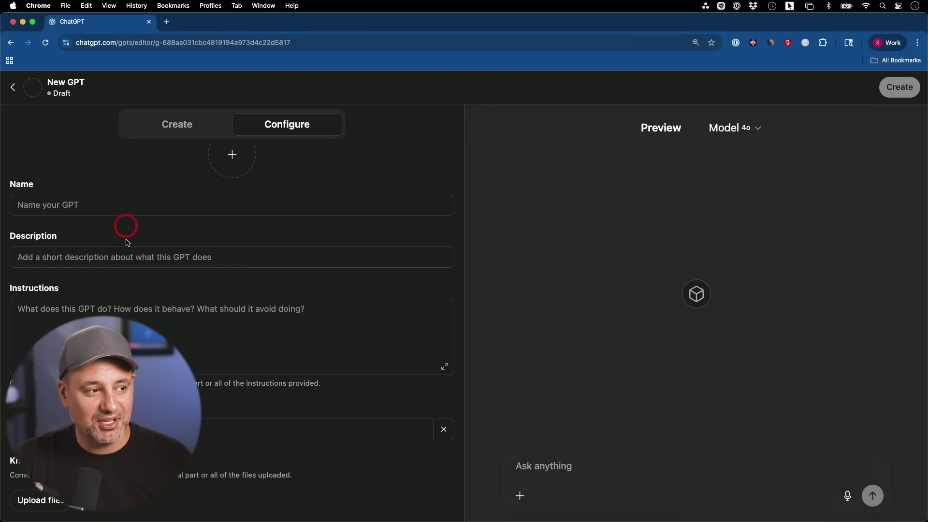
scroll(111, 261, down, 2)
scroll(129, 303, down, 4)
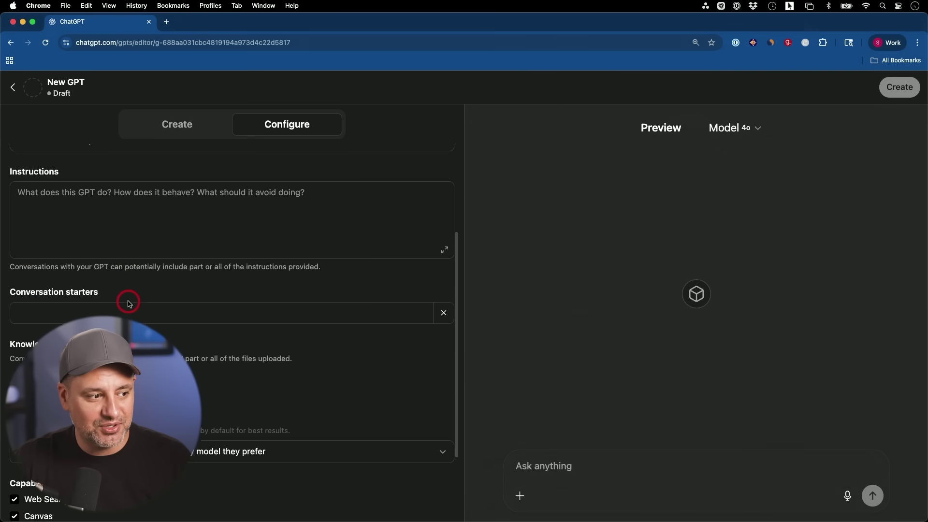
scroll(34, 330, down, 1)
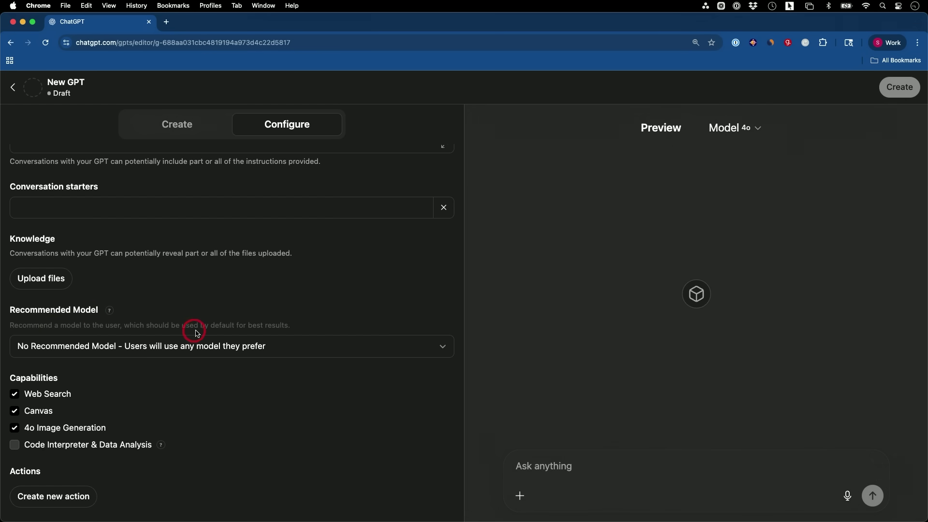
click(217, 352)
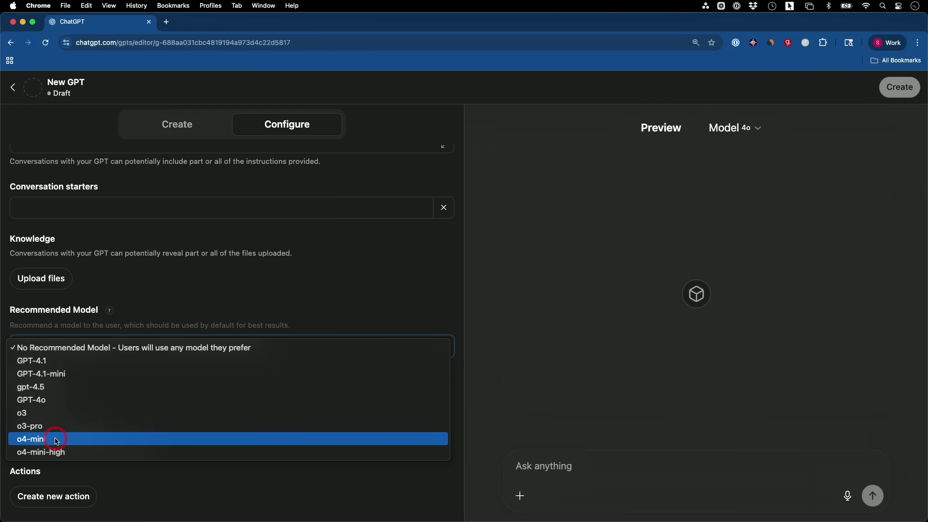
click(74, 442)
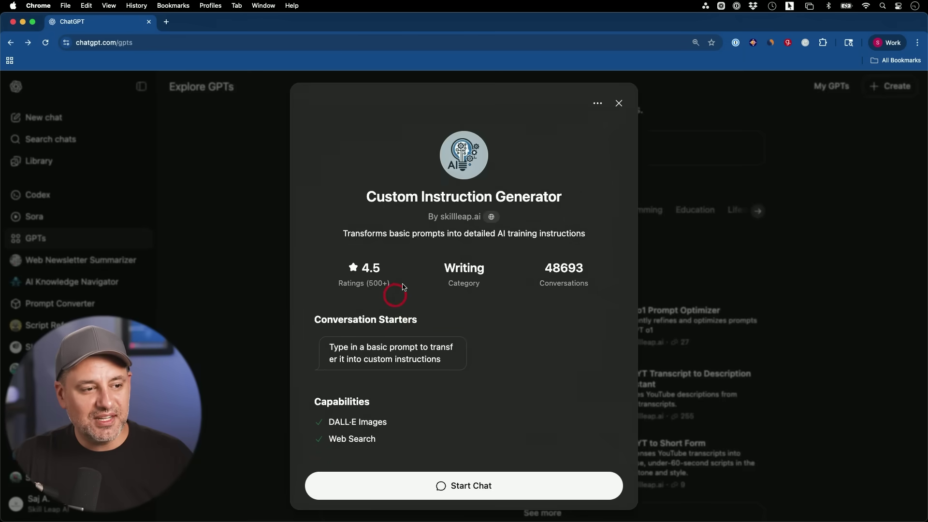
Start a chat with Custom Instruction Generator and check its model list, keeping 4o.
click(504, 484)
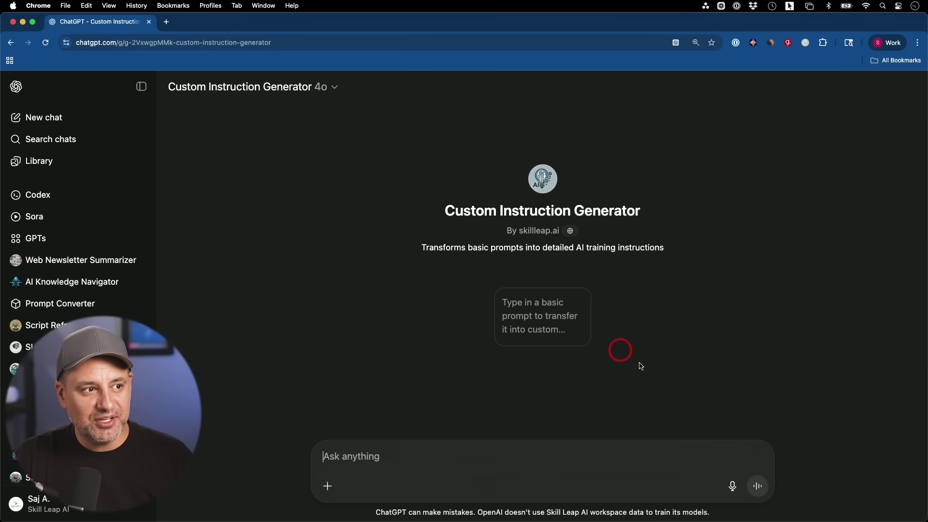
click(306, 91)
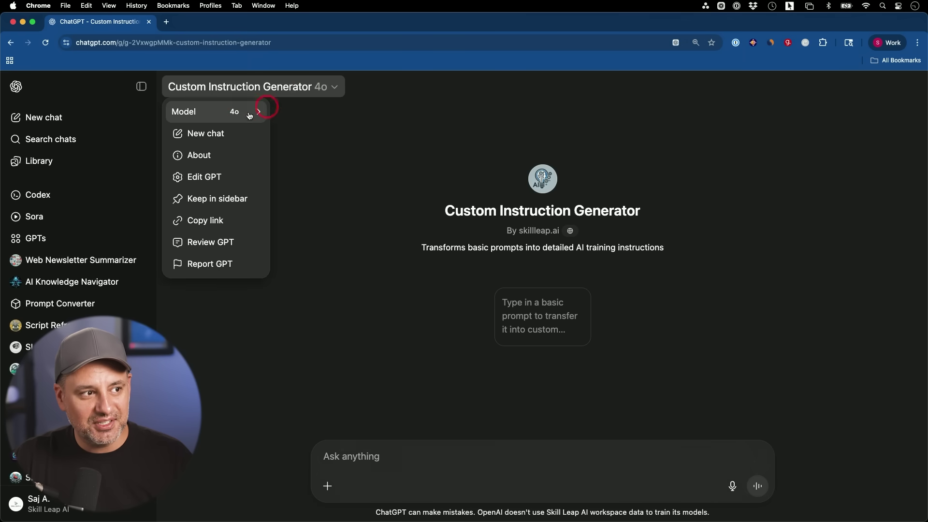
mouse_move(233, 118)
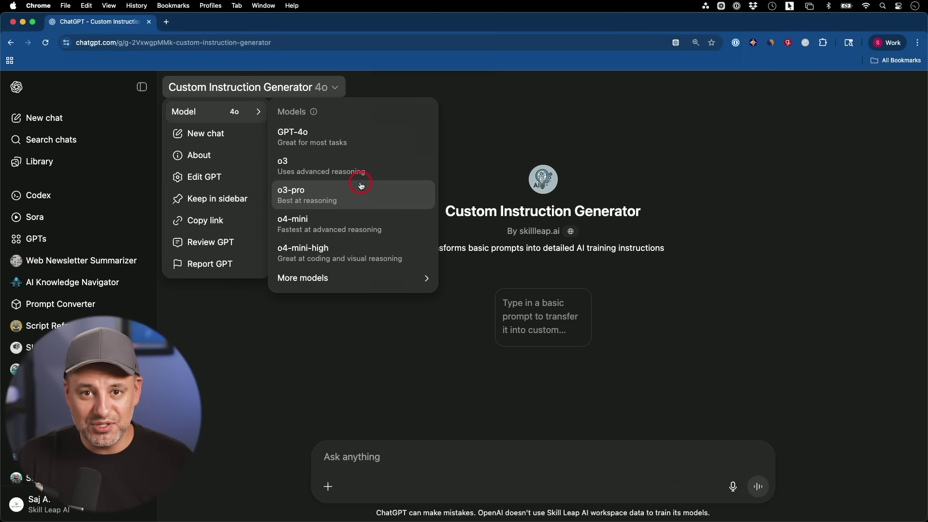
click(560, 151)
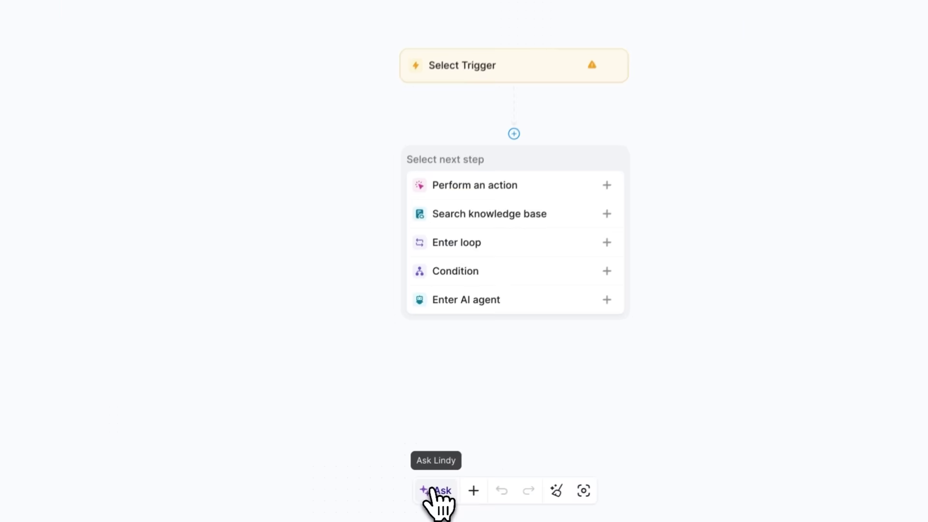
click(436, 491)
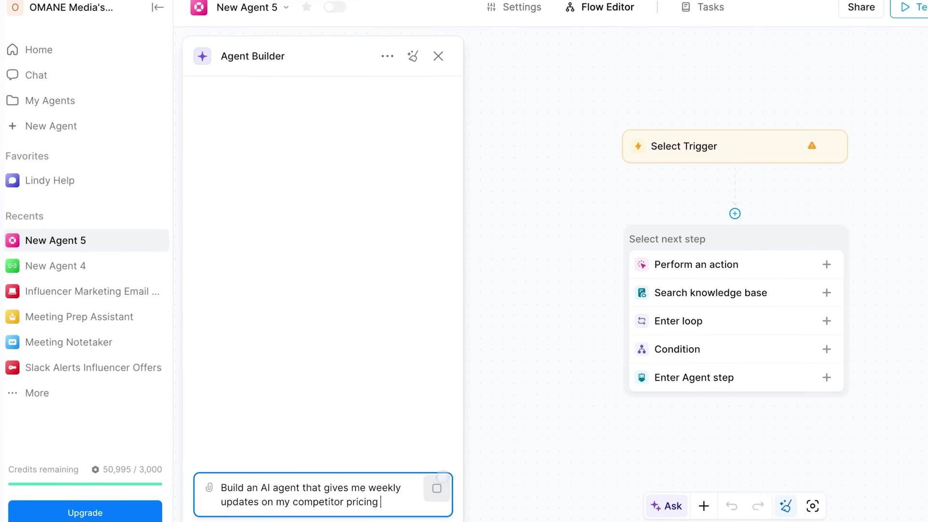
Submit the agent-builder prompt, then invite a teammate's e-mail address to the workspace as Member.
key(Return)
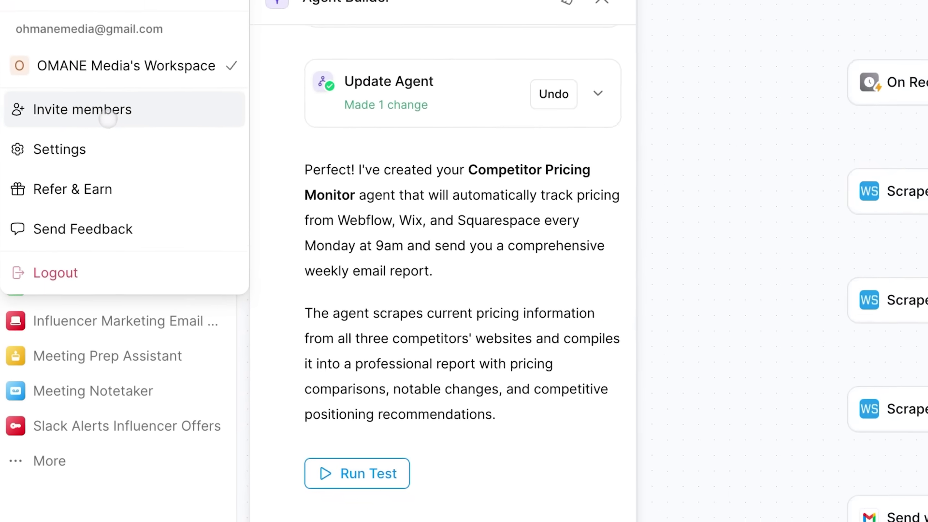
click(107, 118)
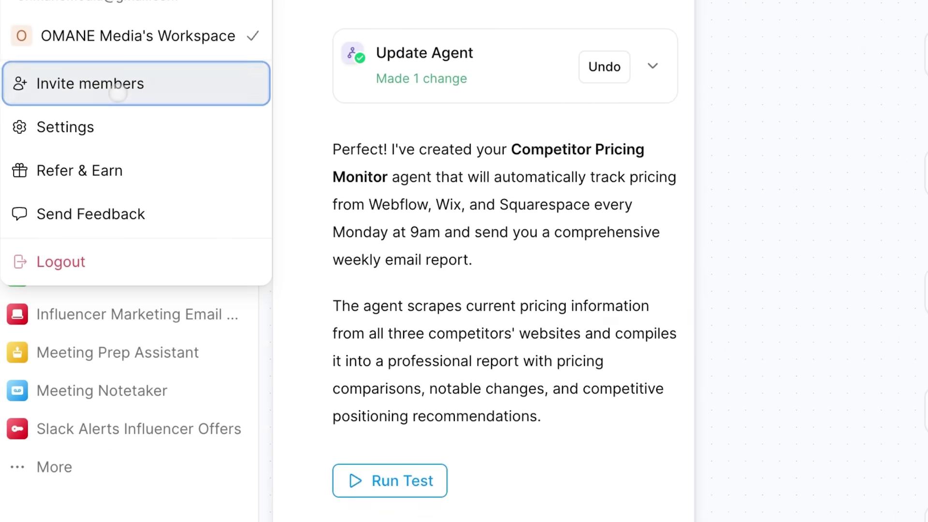
click(365, 306)
click(358, 322)
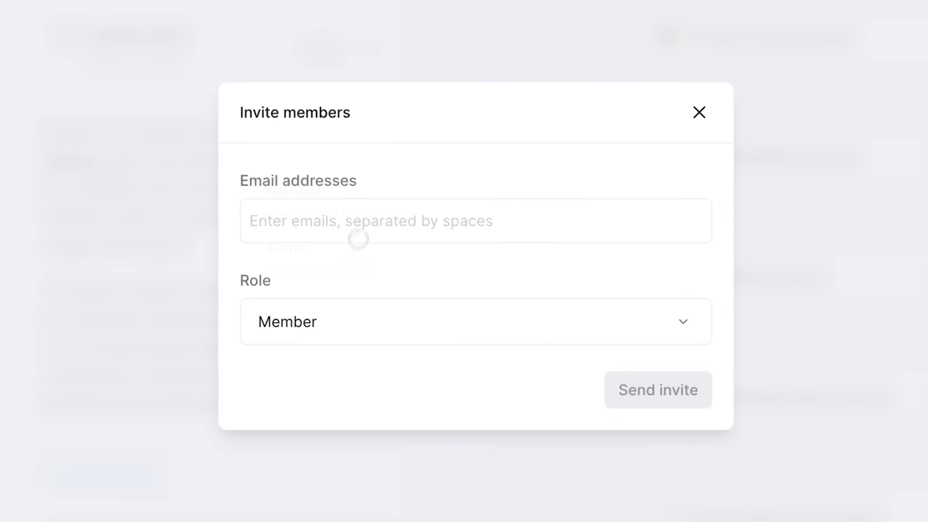
click(358, 238)
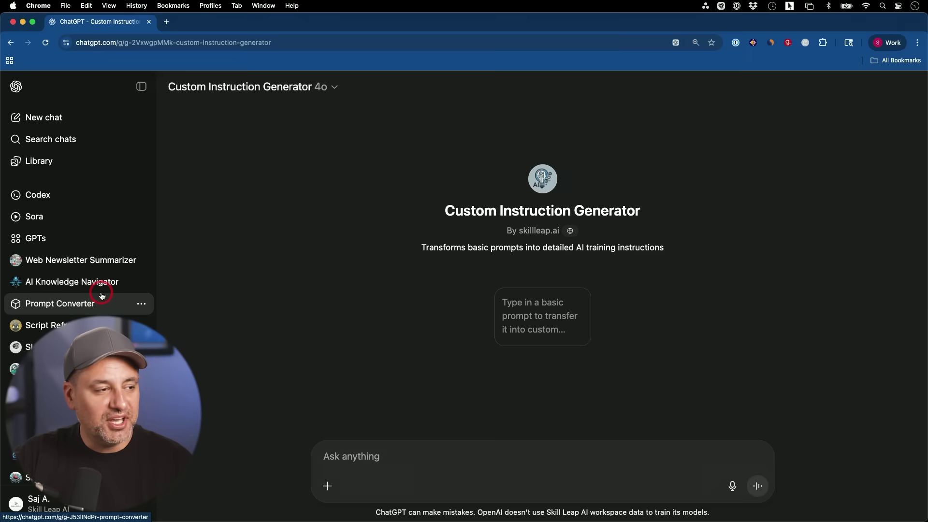
scroll(102, 296, down, 10)
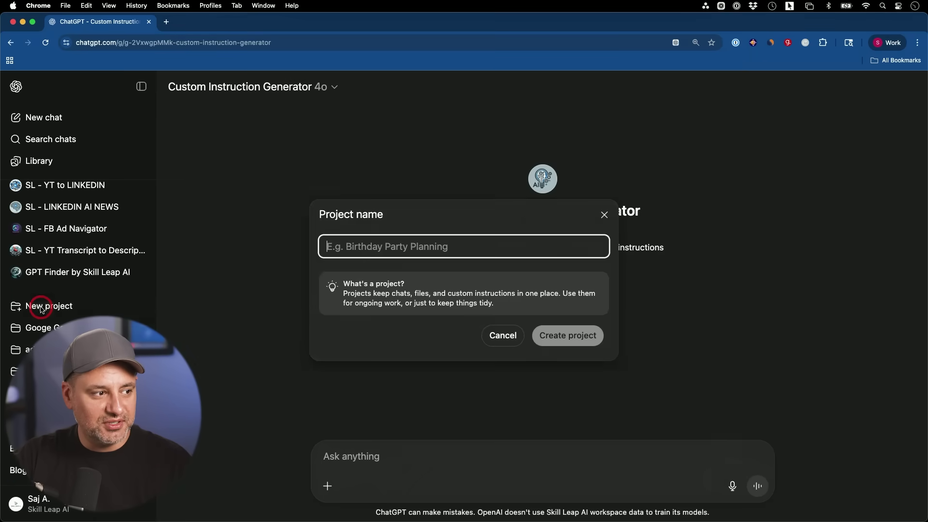
Create a new project named Test project.
click(42, 310)
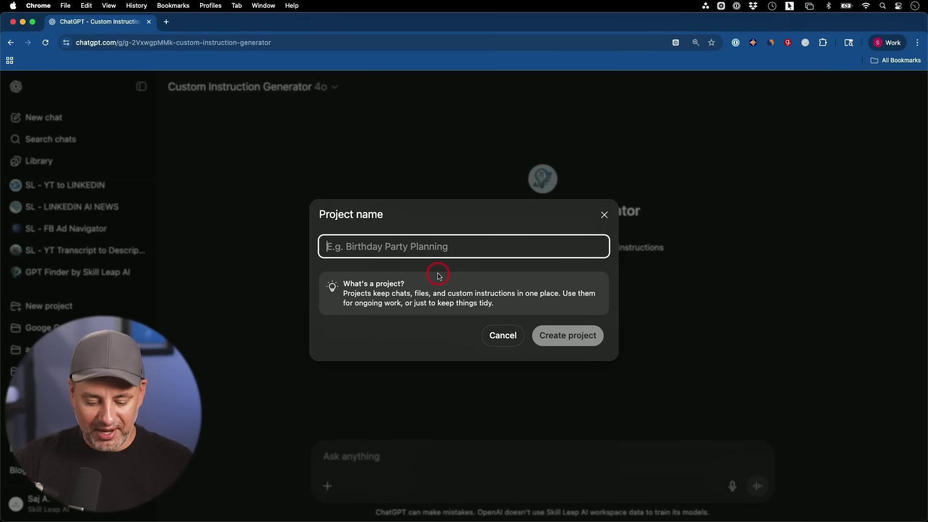
text(Test proje)
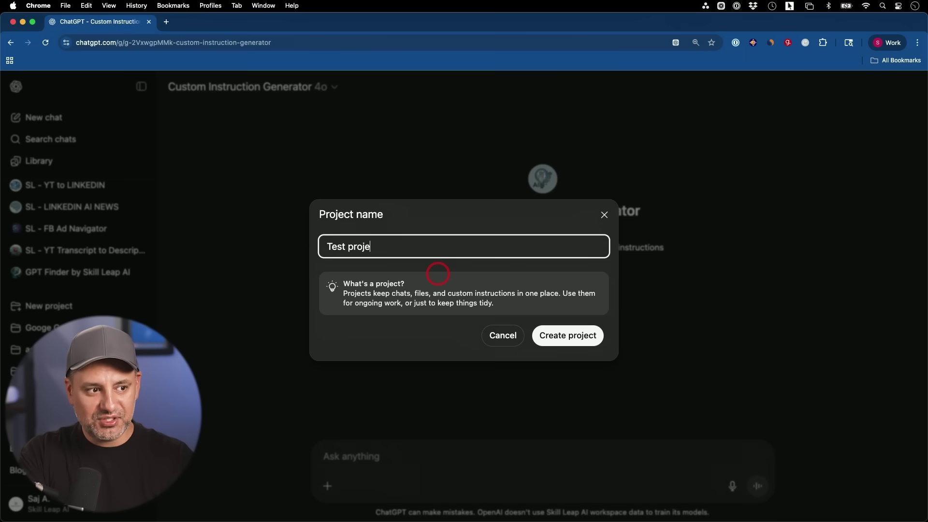
click(569, 334)
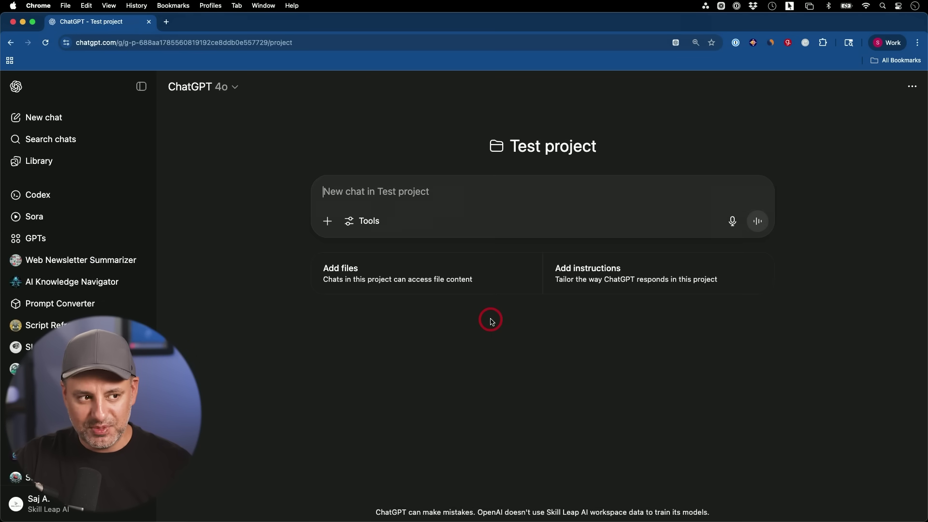
Look through the project's attachment and tools menus without choosing anything.
click(332, 221)
mouse_move(360, 276)
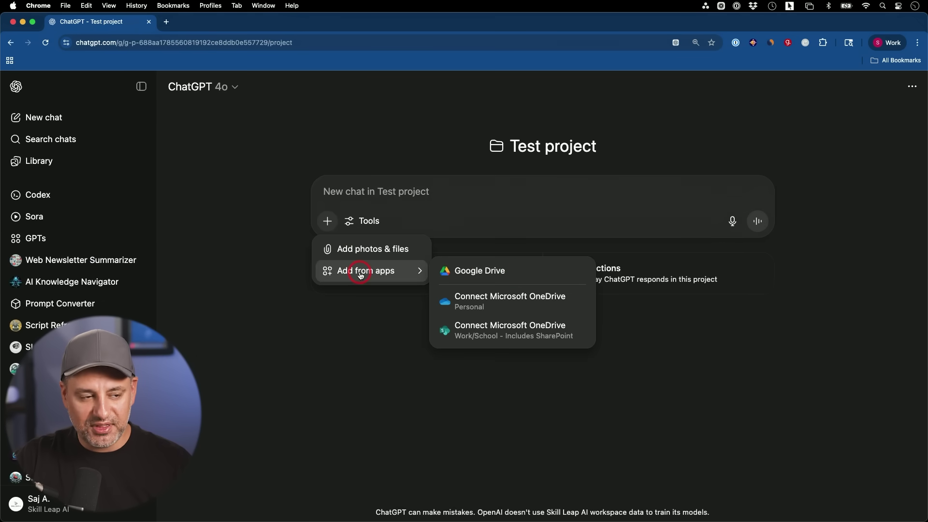
click(377, 194)
click(368, 220)
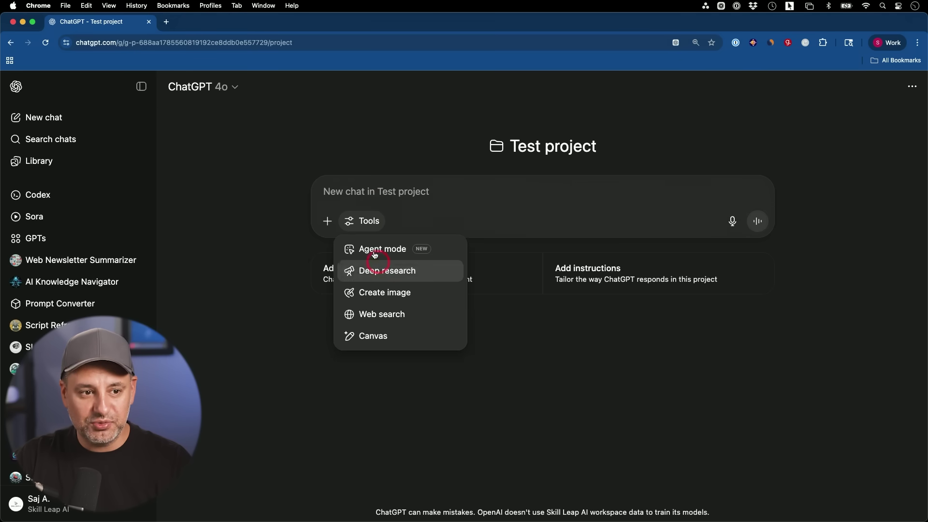
click(384, 192)
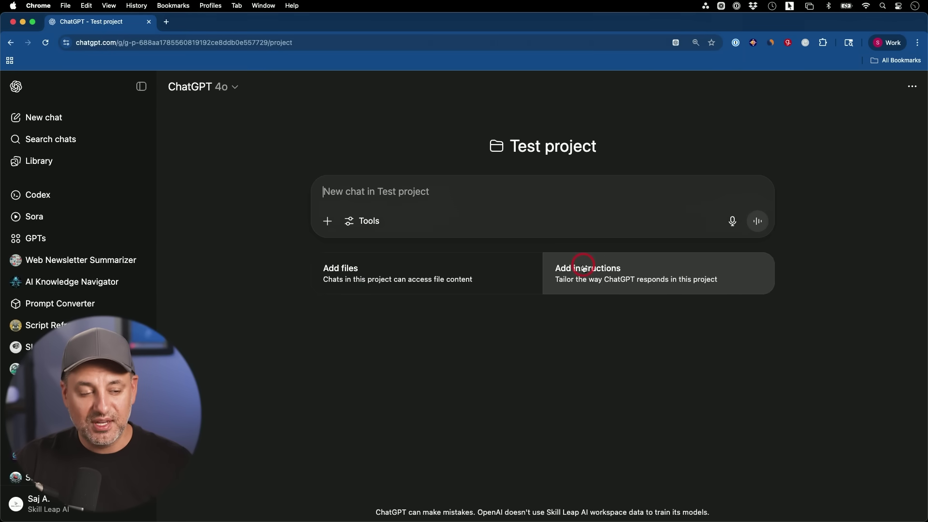
View the project's custom instructions without saving, then ask 'what's new in google gemini'.
click(602, 274)
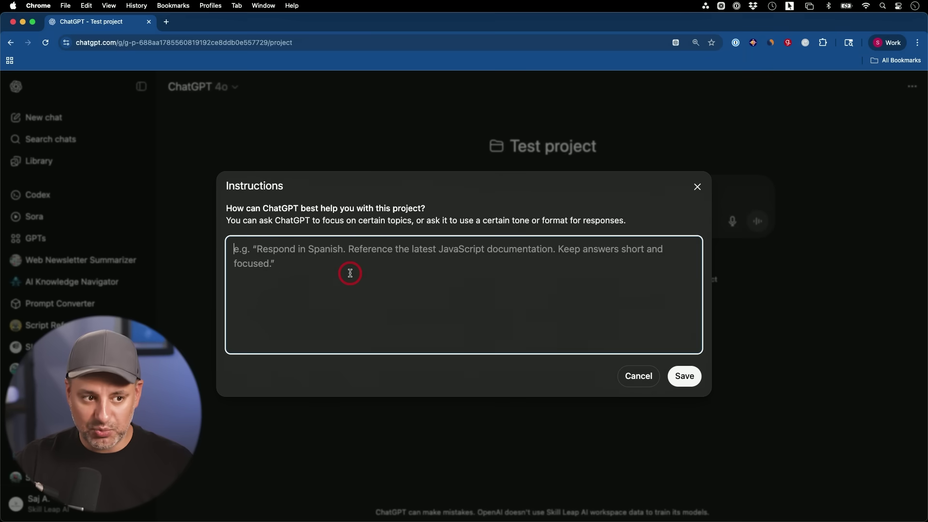
click(638, 377)
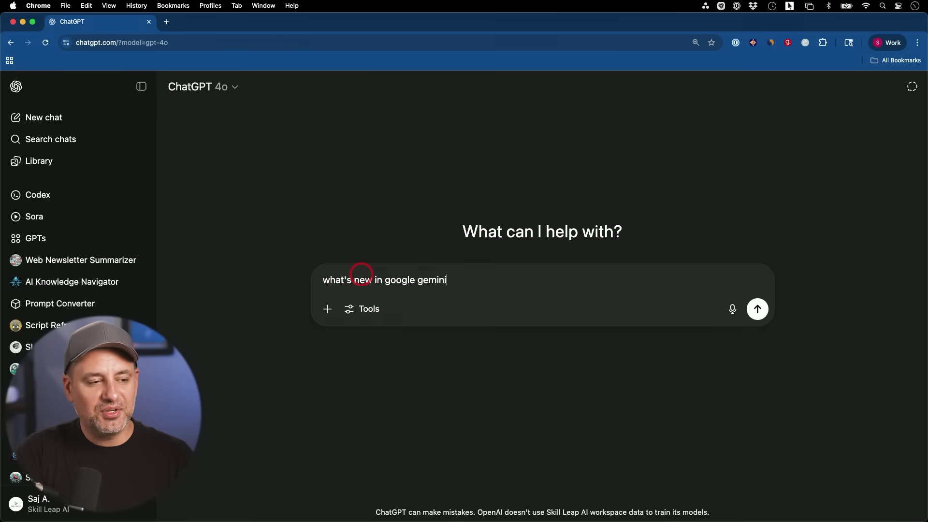
key(Return)
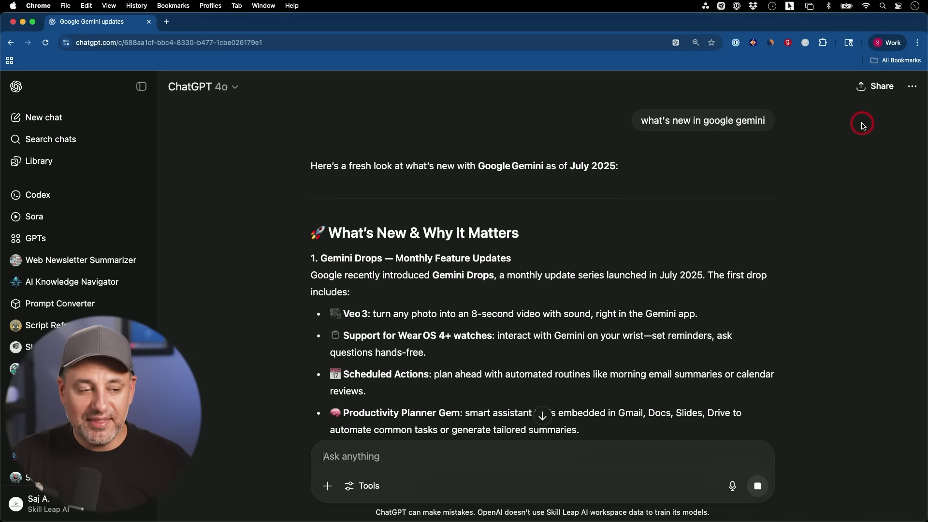
File the Google Gemini news chat into the Googe Gemini project.
click(909, 92)
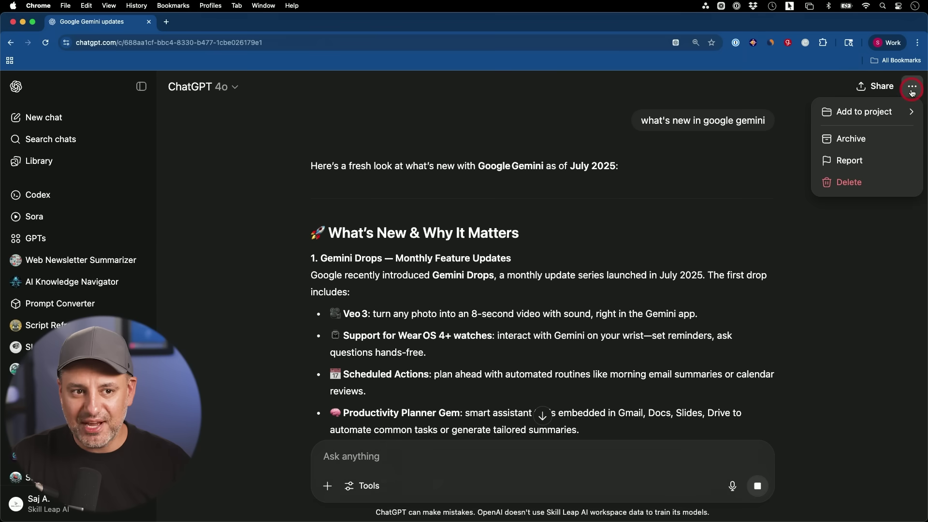
click(875, 113)
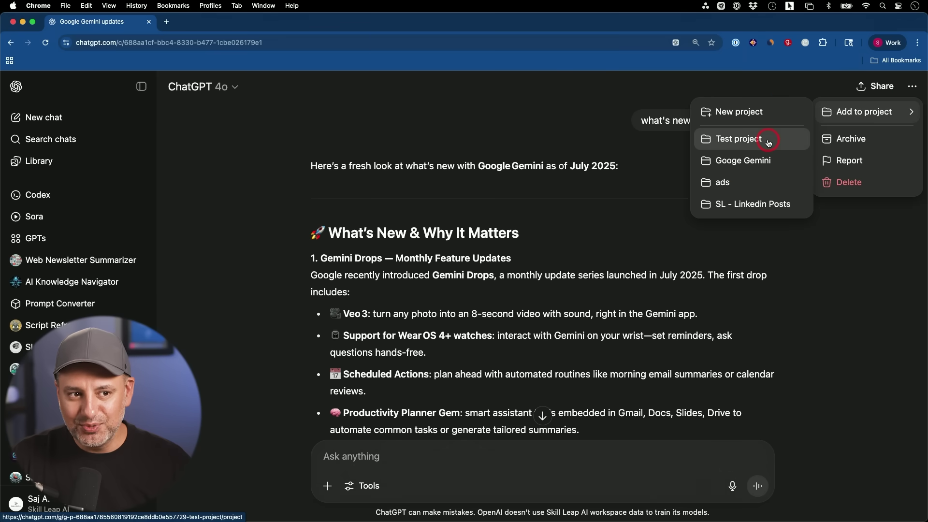
click(743, 161)
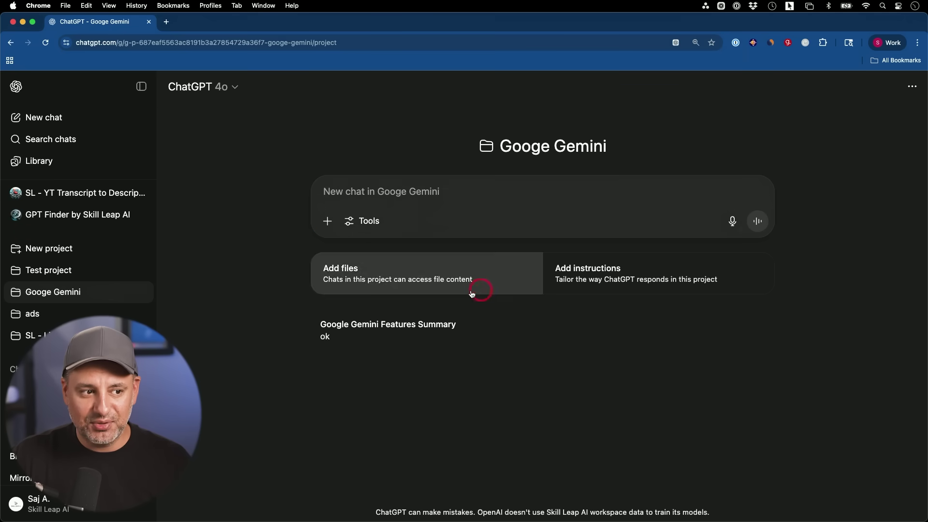
Open the Google Gemini Features Summary chat, return to the project, and view its chat options.
click(436, 323)
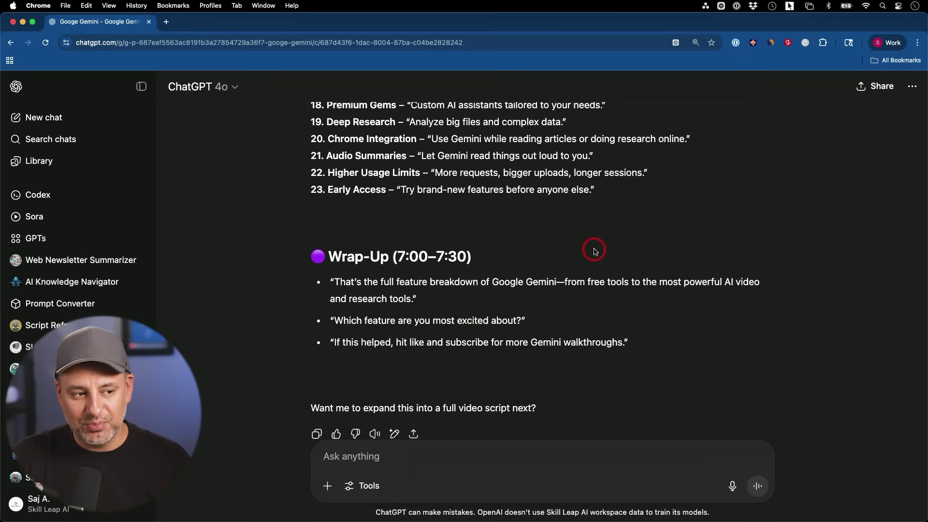
key(super+bracketleft)
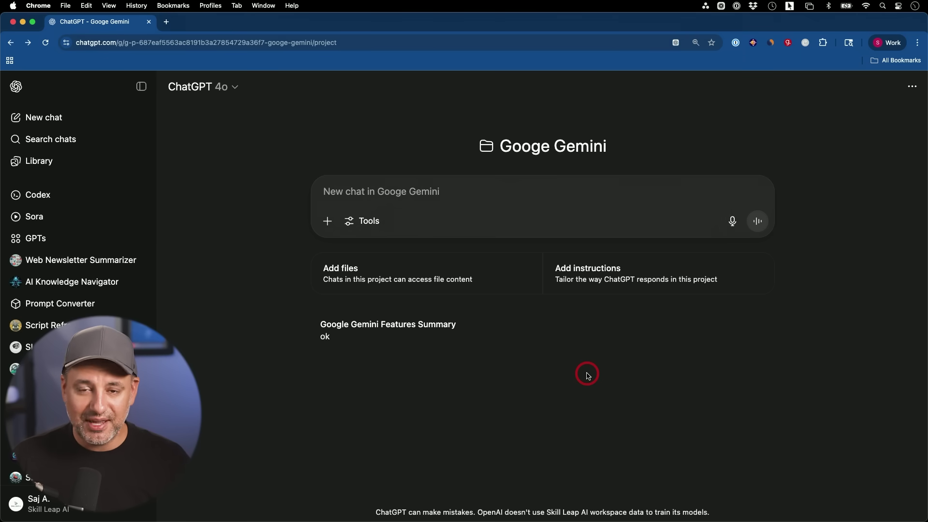
click(759, 330)
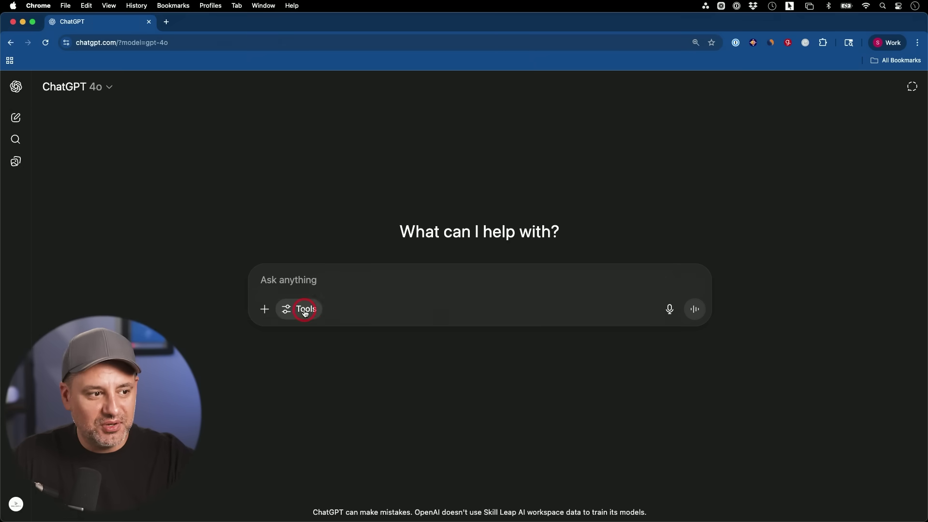
click(305, 310)
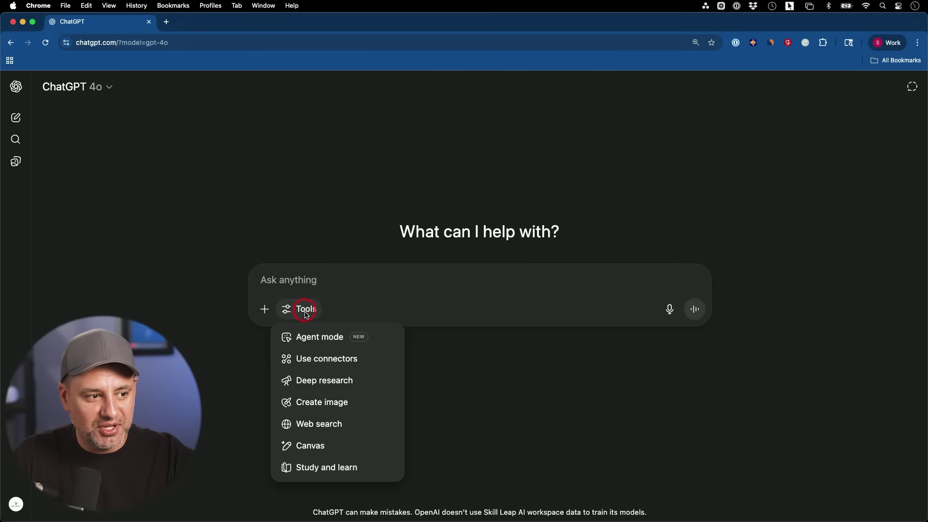
Switch to image creation, browse the style presets, and open the misty-forest tiger image for editing.
click(327, 401)
click(349, 404)
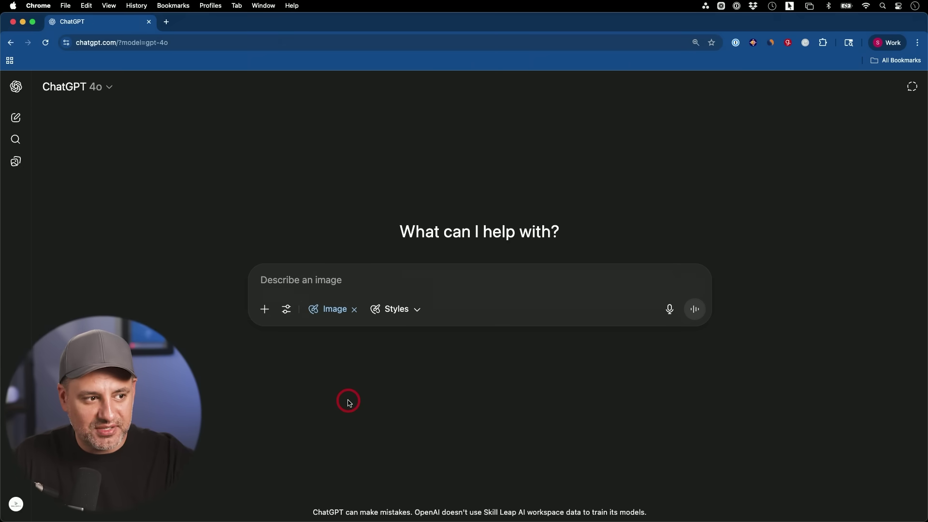
click(397, 310)
scroll(503, 203, down, 3)
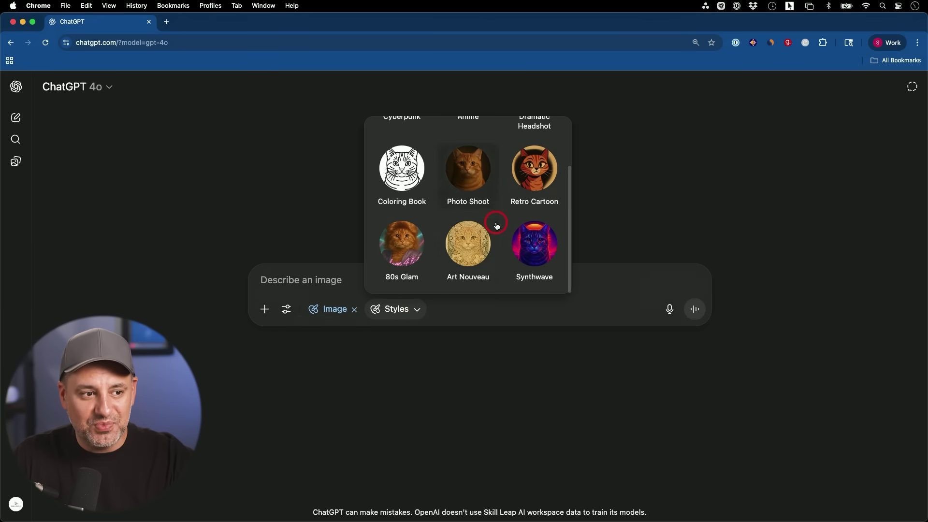
scroll(497, 225, up, 3)
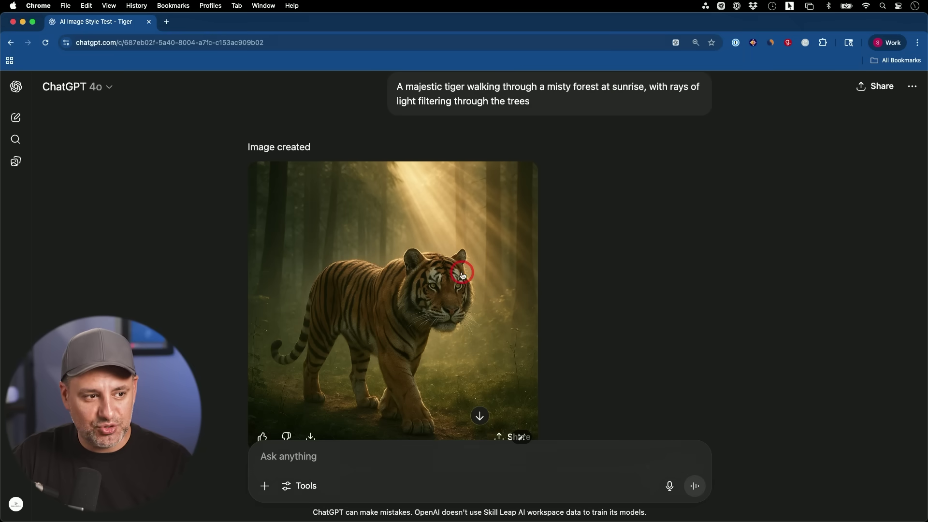
scroll(433, 293, down, 1)
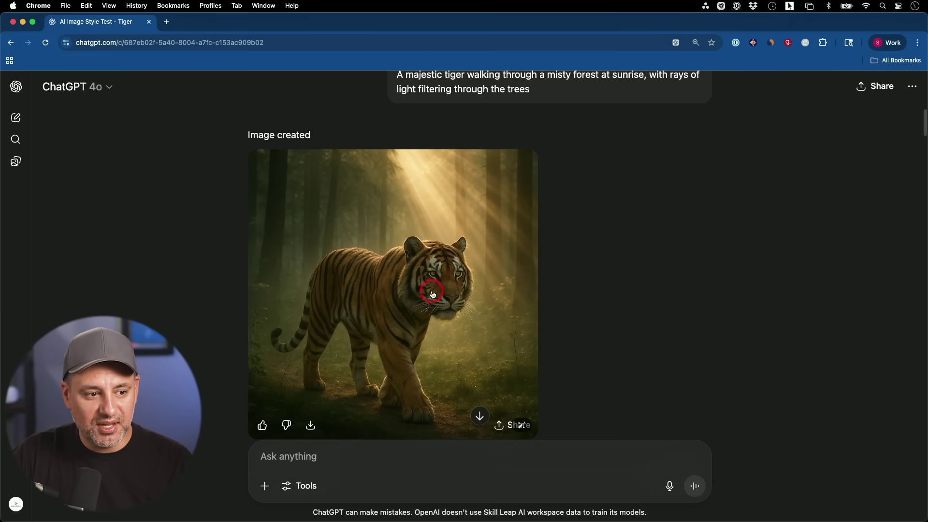
click(372, 287)
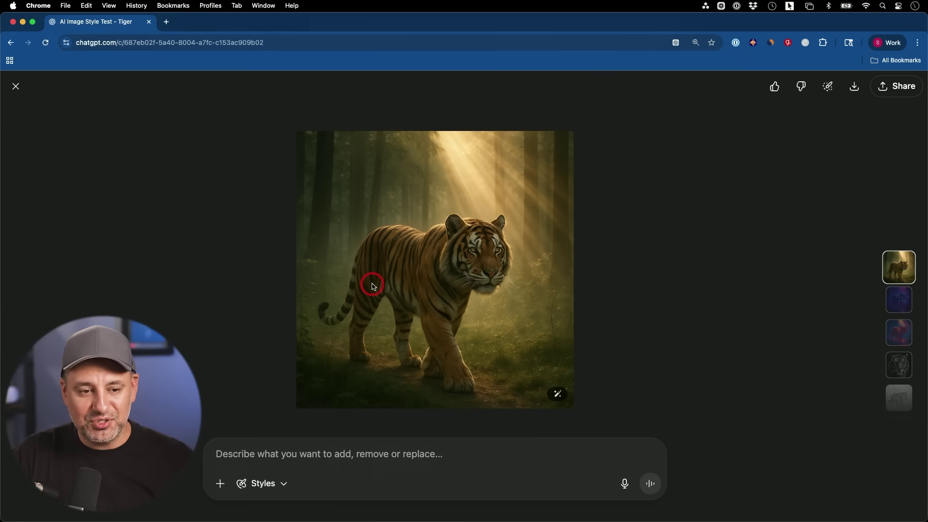
Apply the Cyberpunk style to the tiger image's edit prompt.
click(261, 488)
click(224, 460)
click(370, 455)
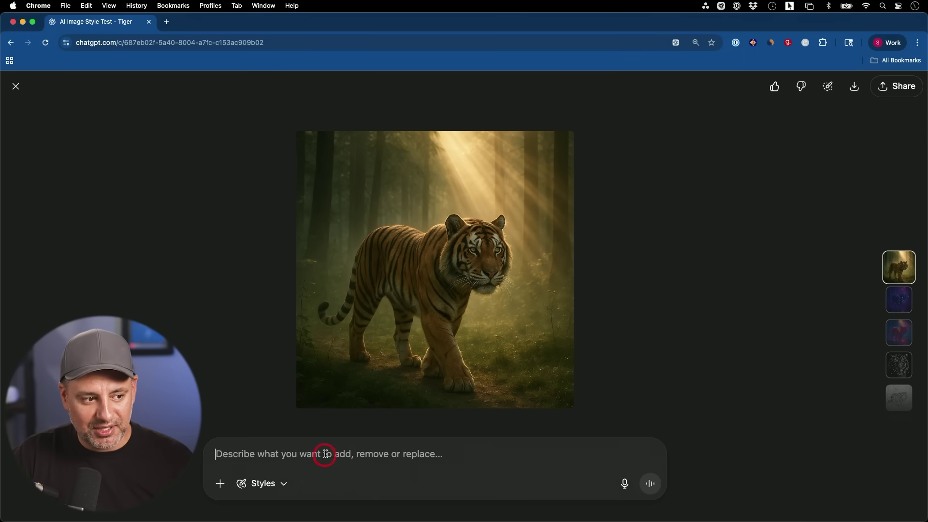
click(278, 489)
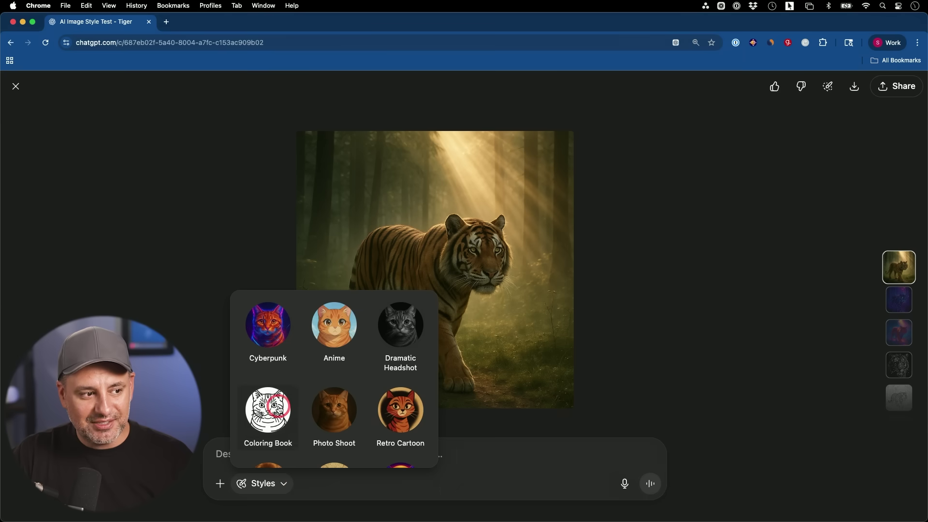
click(267, 341)
click(208, 441)
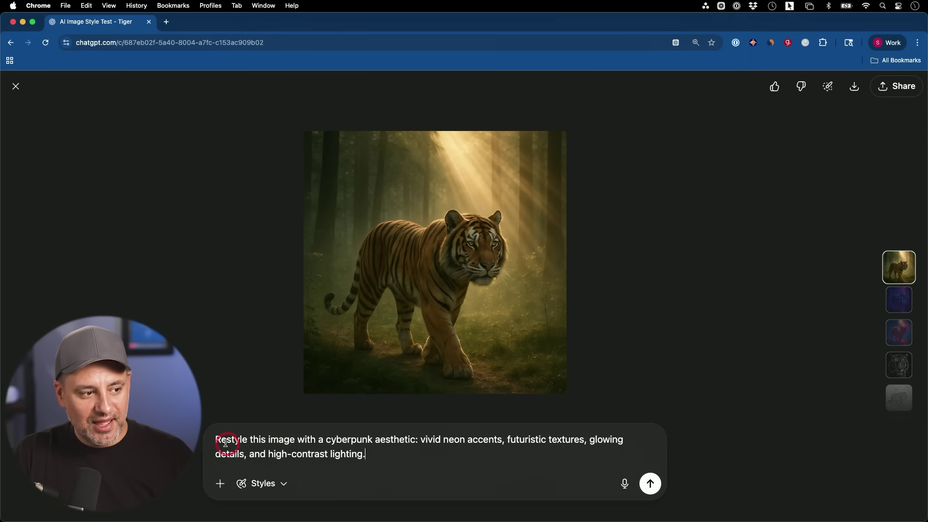
drag(216, 438, 436, 473)
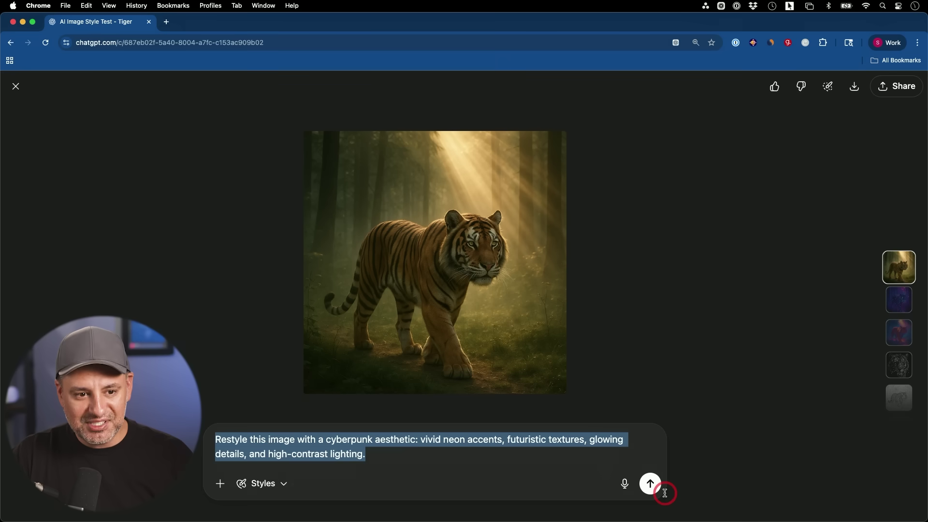
click(633, 308)
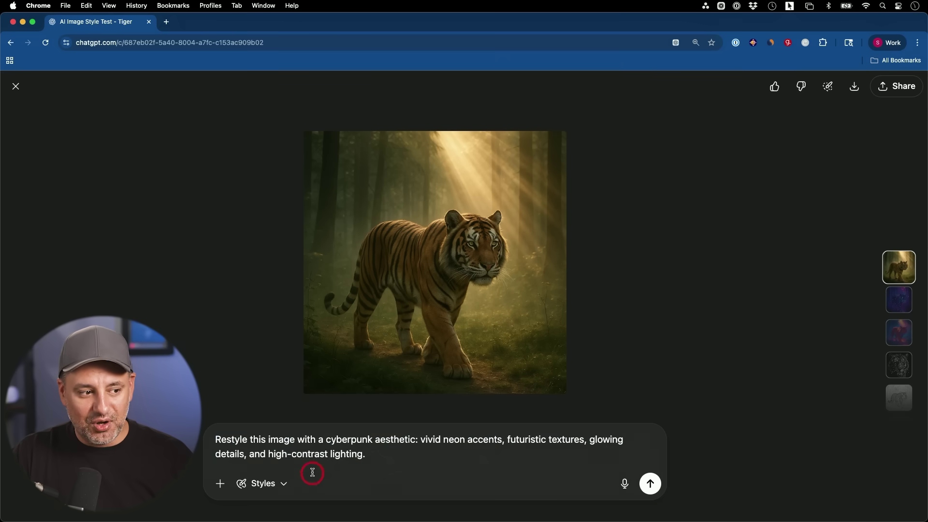
Browse the image styles again and choose Synthwave for another tiger version.
click(283, 482)
scroll(342, 384, down, 2)
scroll(343, 386, up, 2)
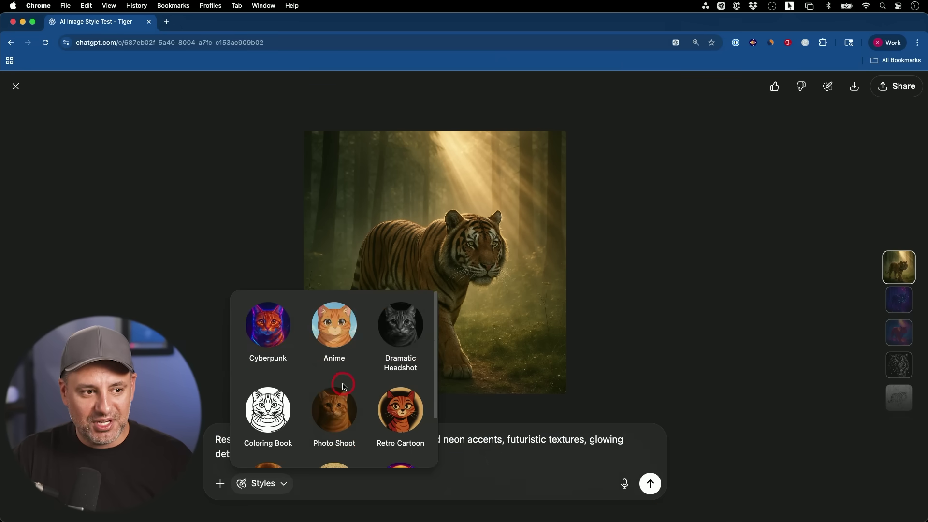
click(698, 290)
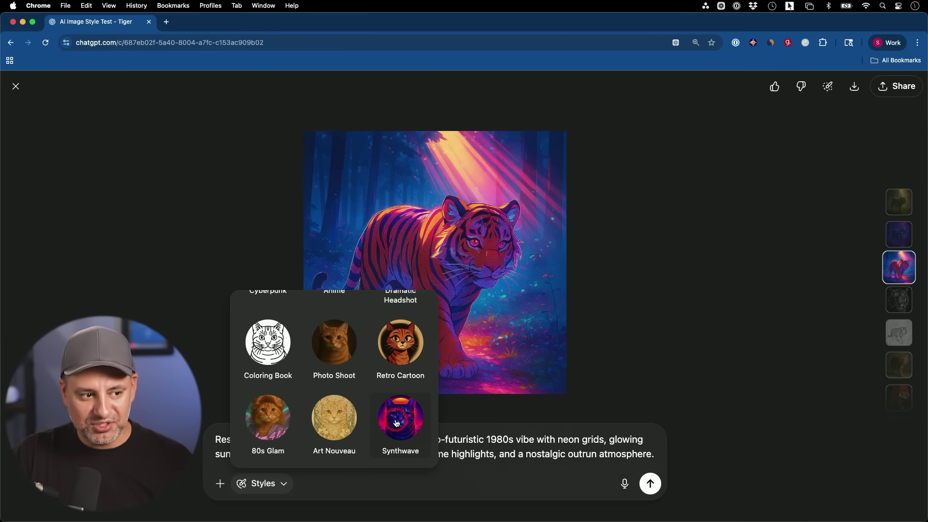
click(396, 423)
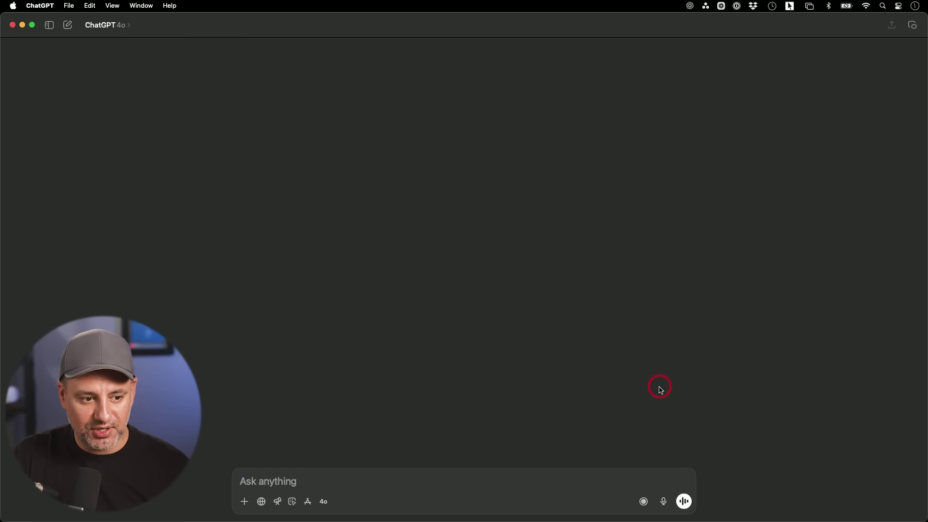
Record the meeting with system audio allowed, then stop and send it for a transcription summary.
click(643, 501)
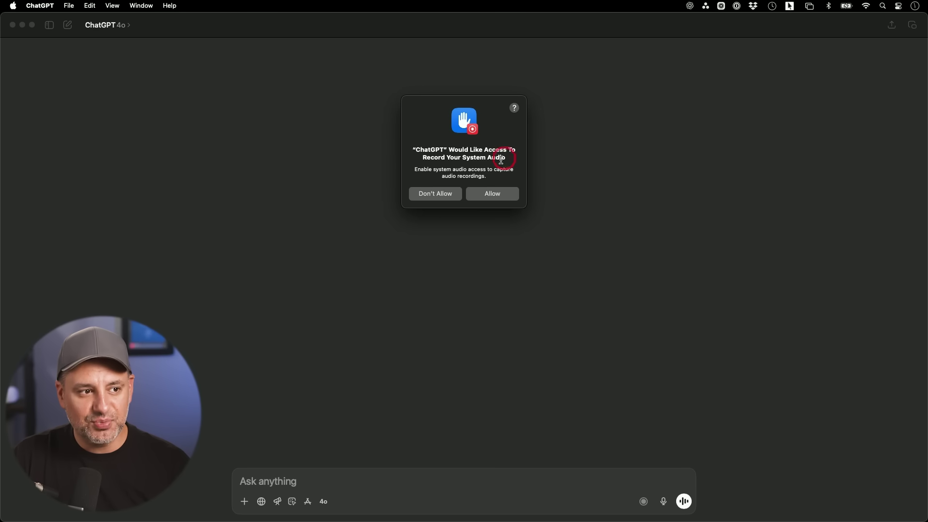
click(496, 195)
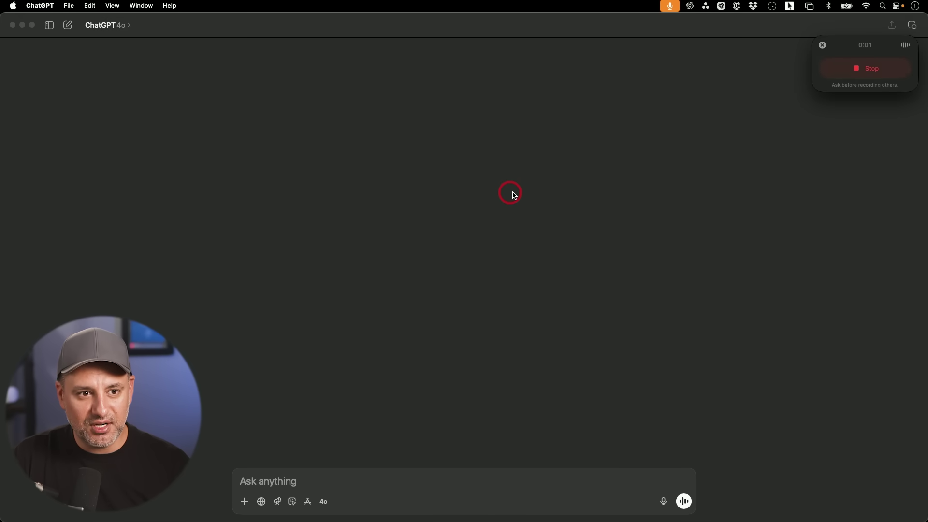
drag(877, 45, 843, 92)
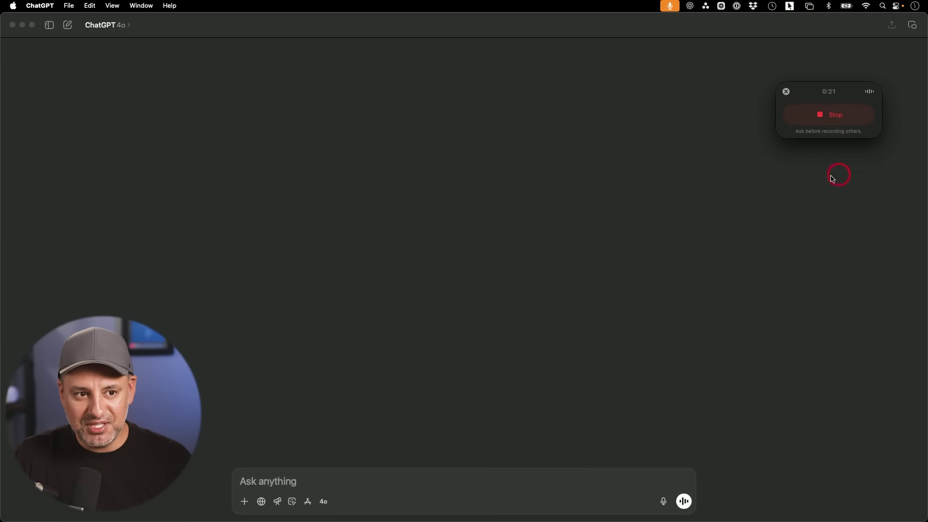
click(837, 116)
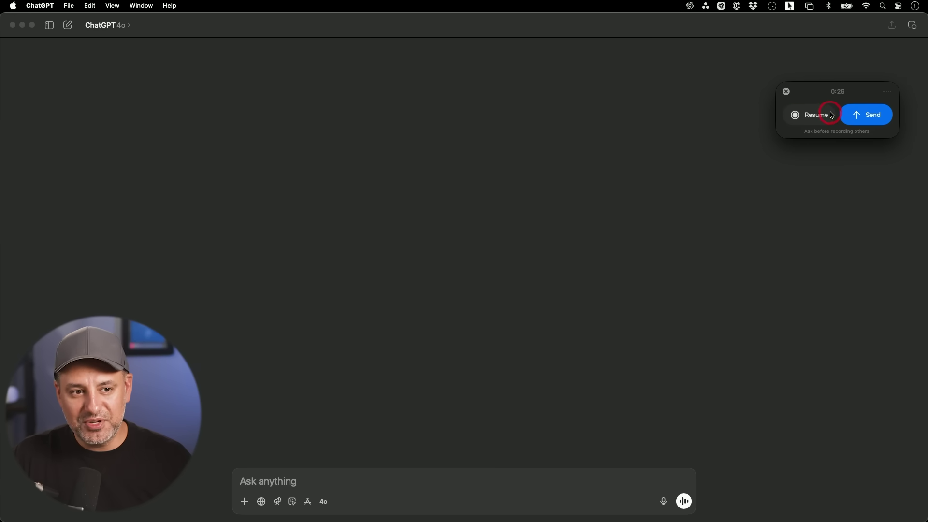
click(868, 115)
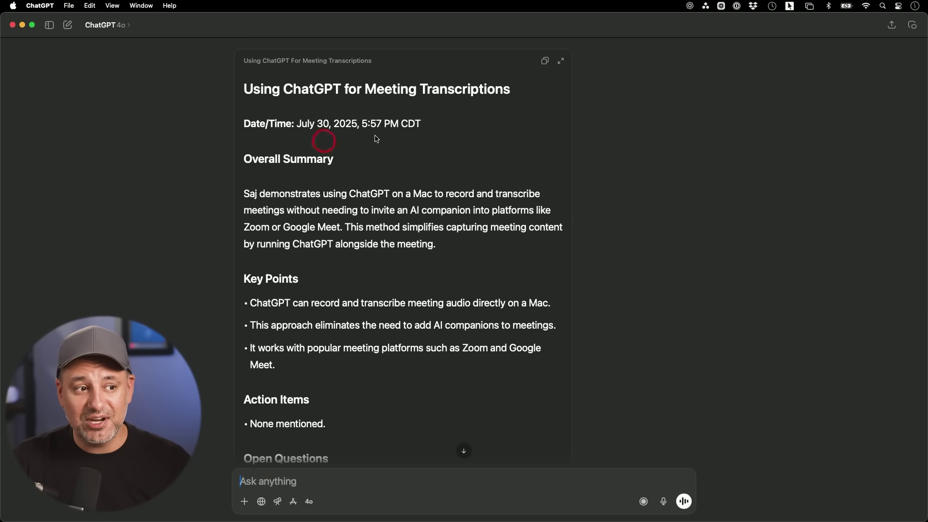
Scroll through the meeting summary's key points and action items.
scroll(403, 290, down, 5)
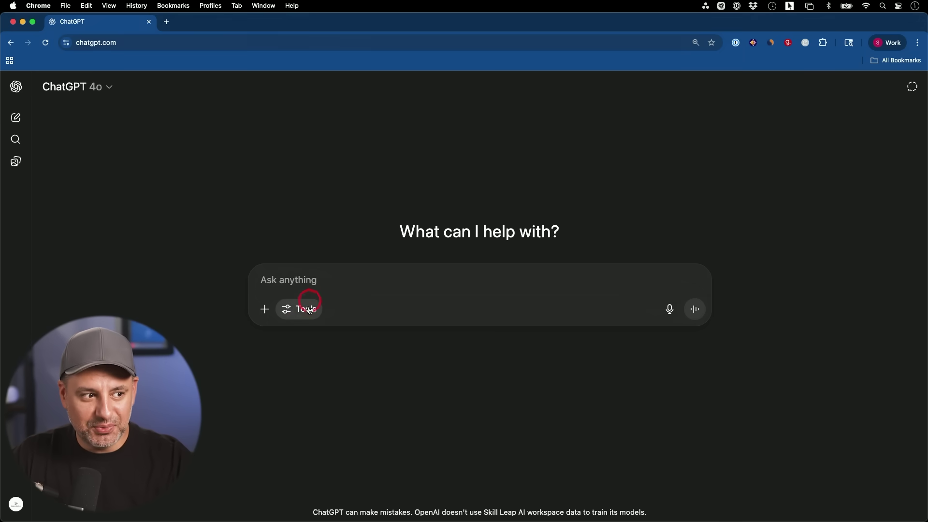
Turn on Canvas and attach Regional_Sales_January_2025.xlsx from the computer, previewing the spreadsheet.
click(301, 310)
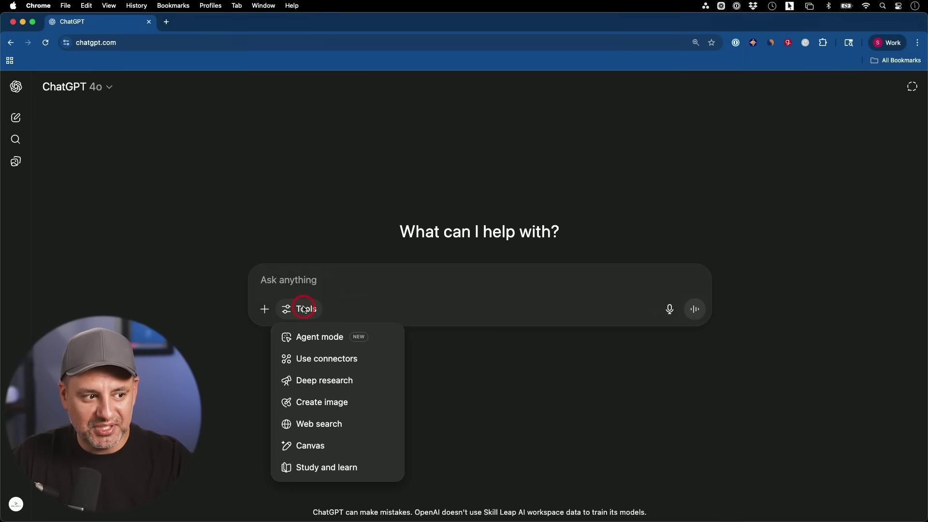
click(320, 443)
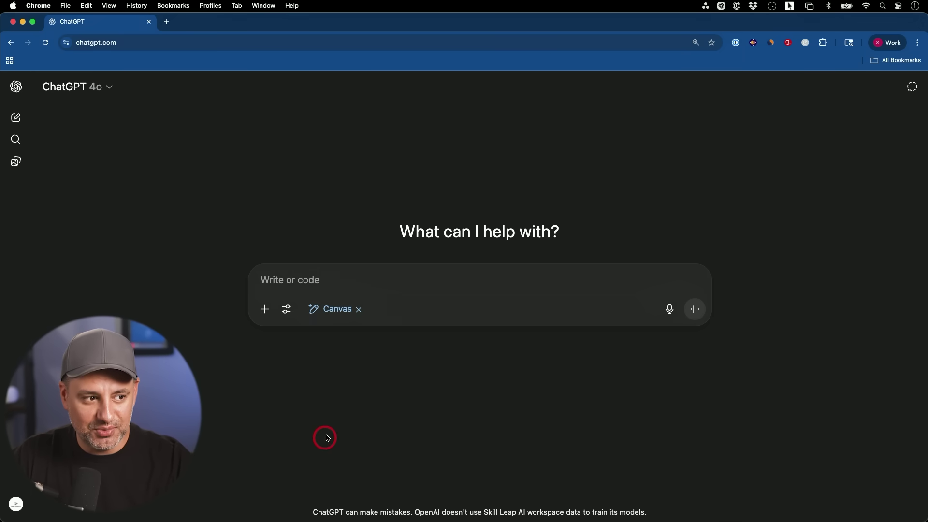
click(266, 310)
click(294, 356)
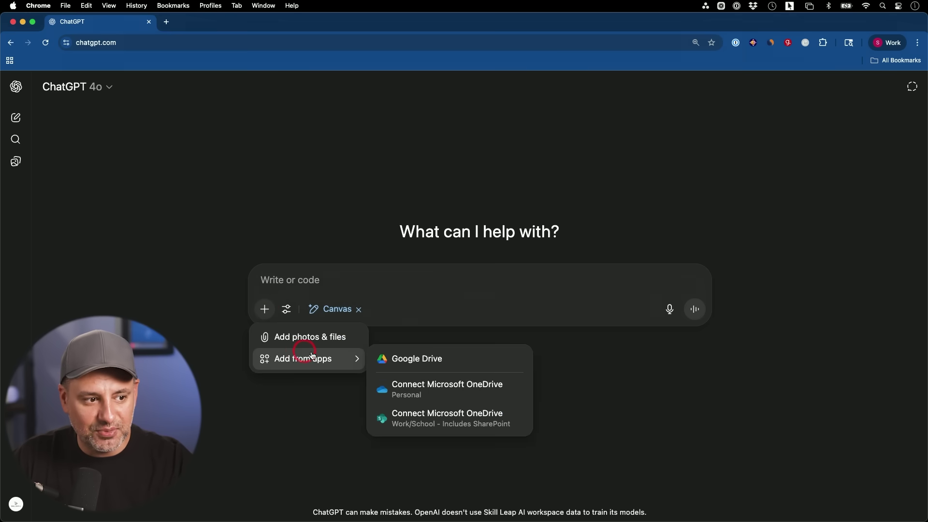
click(426, 366)
click(316, 361)
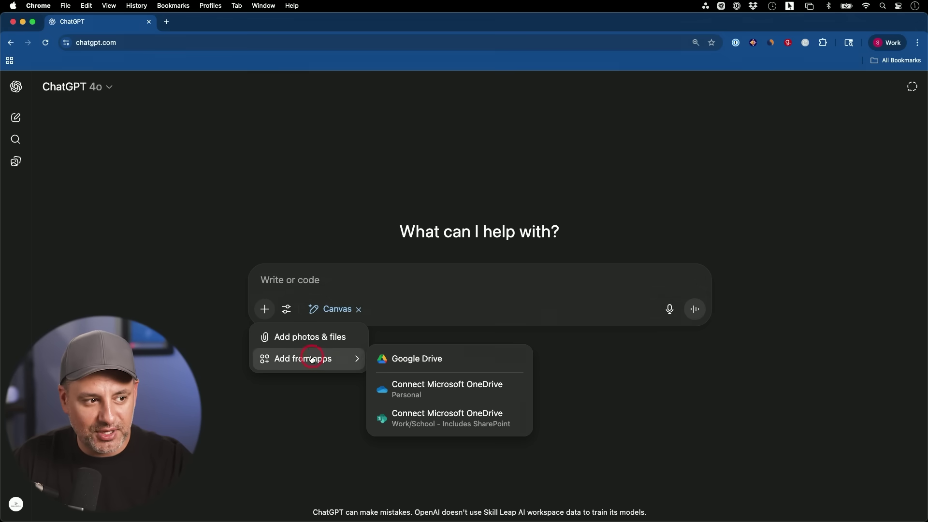
click(307, 337)
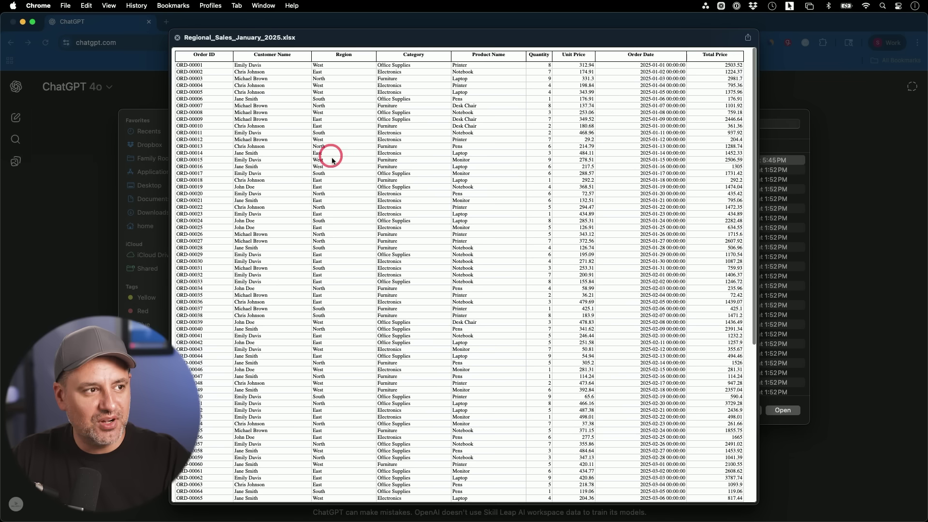
click(362, 141)
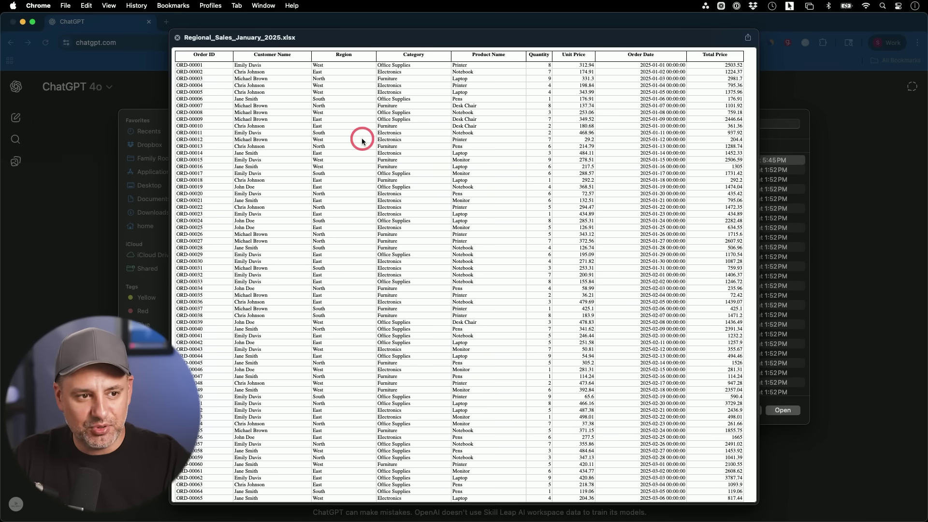
scroll(362, 140, down, 10)
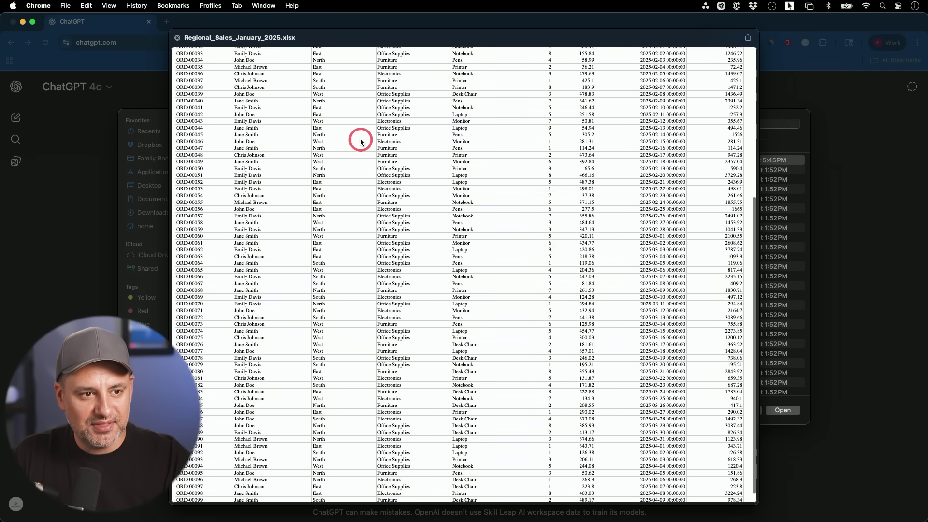
scroll(361, 140, up, 10)
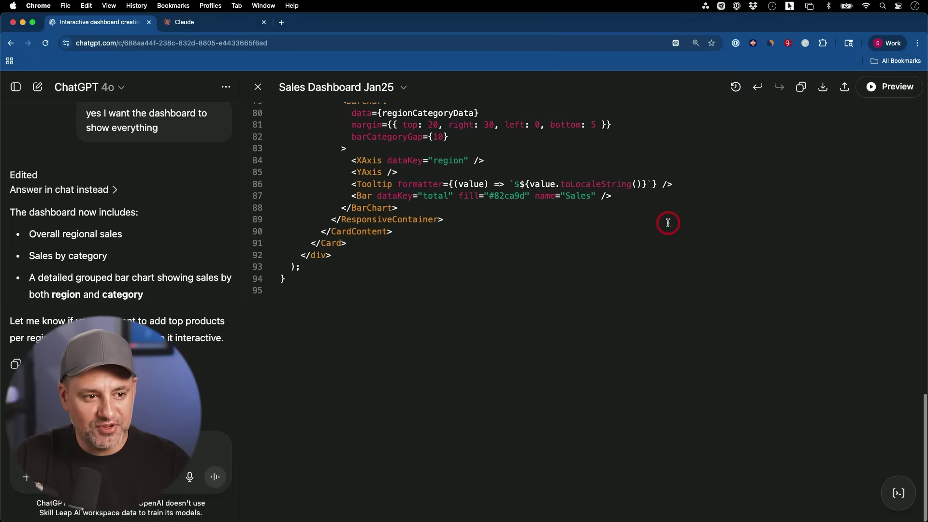
Run a live preview of the Sales Dashboard Jan25 canvas and scroll through it.
click(887, 89)
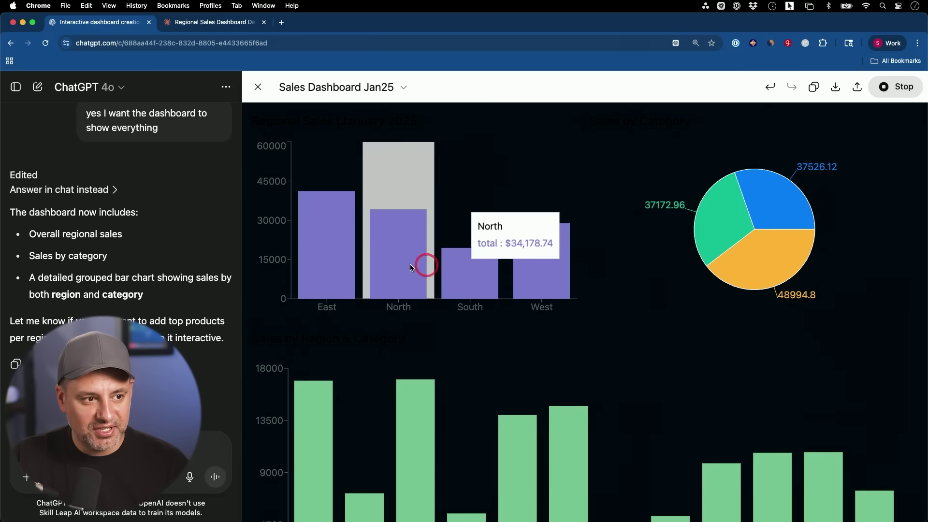
scroll(323, 265, down, 3)
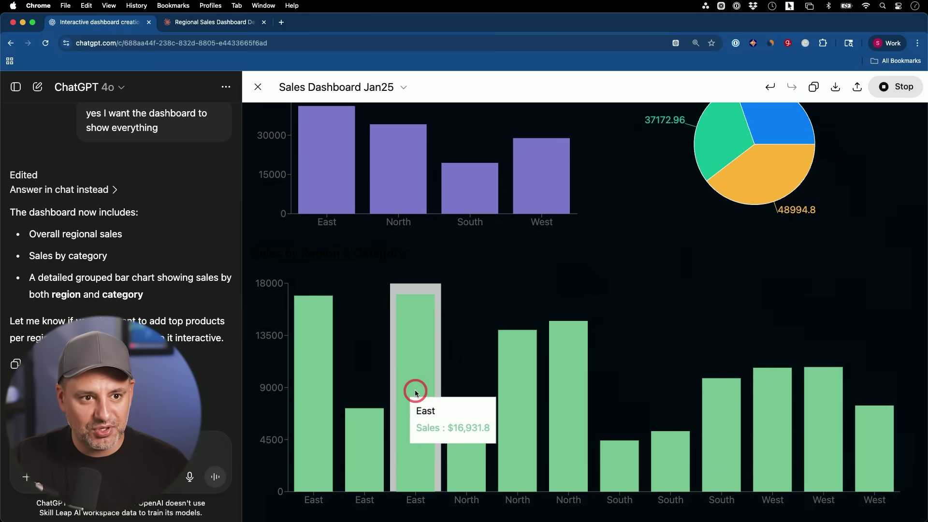
scroll(414, 389, up, 3)
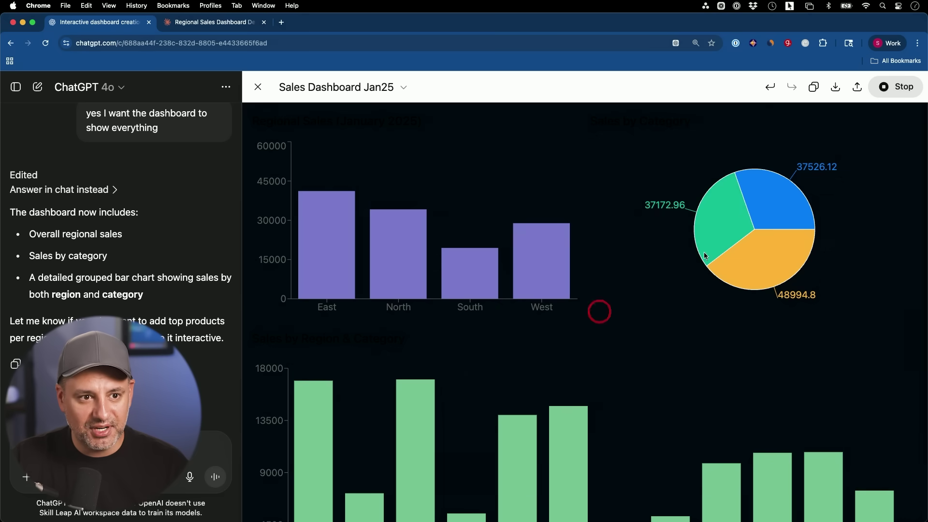
Create and copy a public share link for the dashboard, then go to the Claude conversation.
click(857, 88)
click(816, 158)
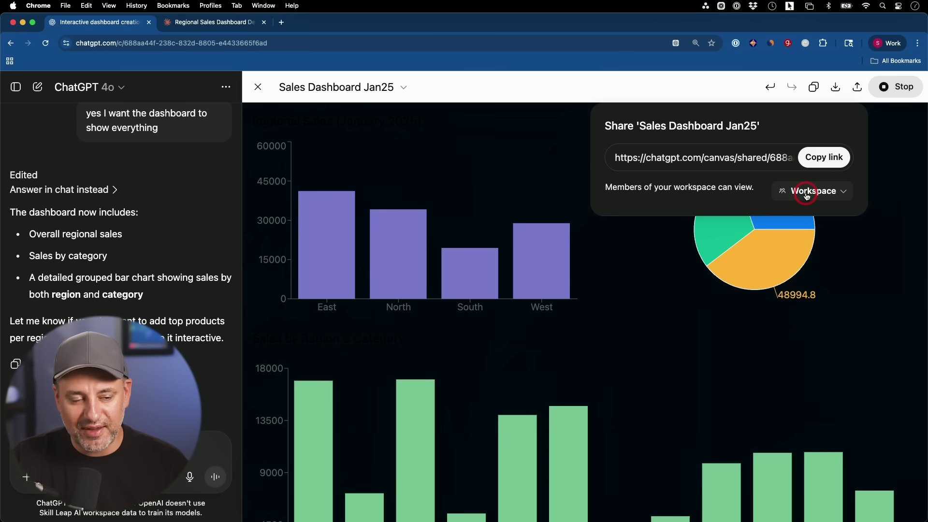
click(825, 161)
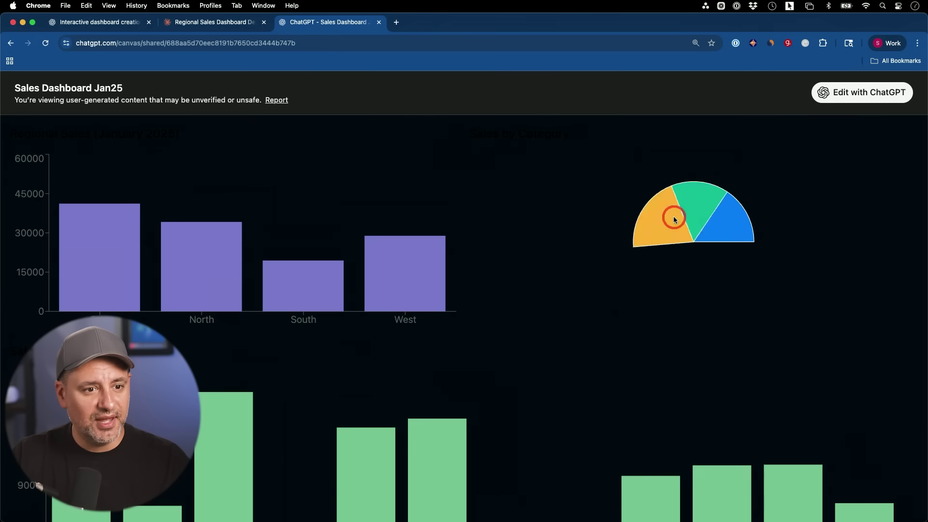
scroll(674, 216, down, 3)
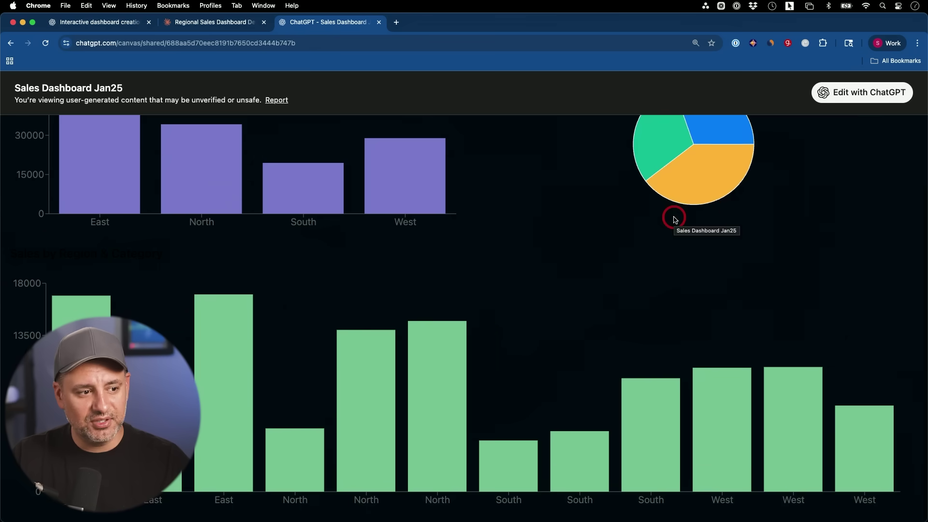
scroll(674, 216, up, 3)
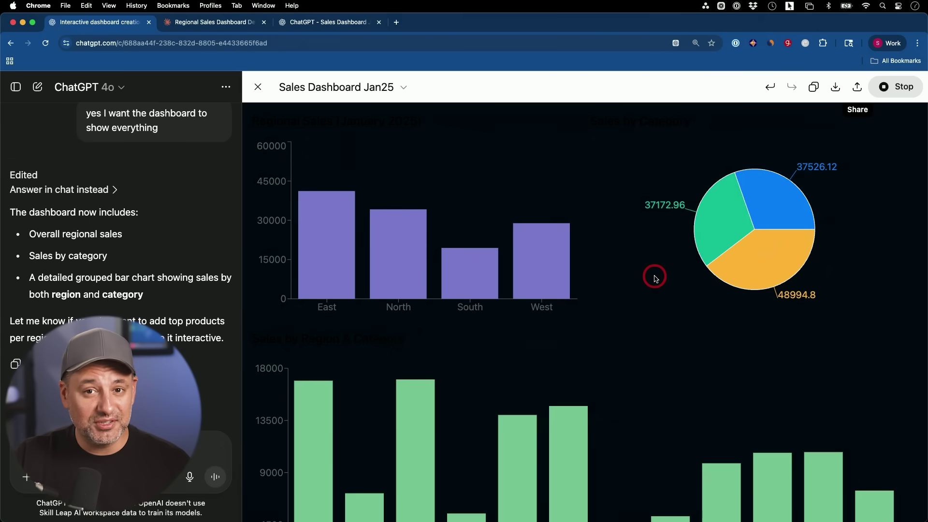
click(198, 24)
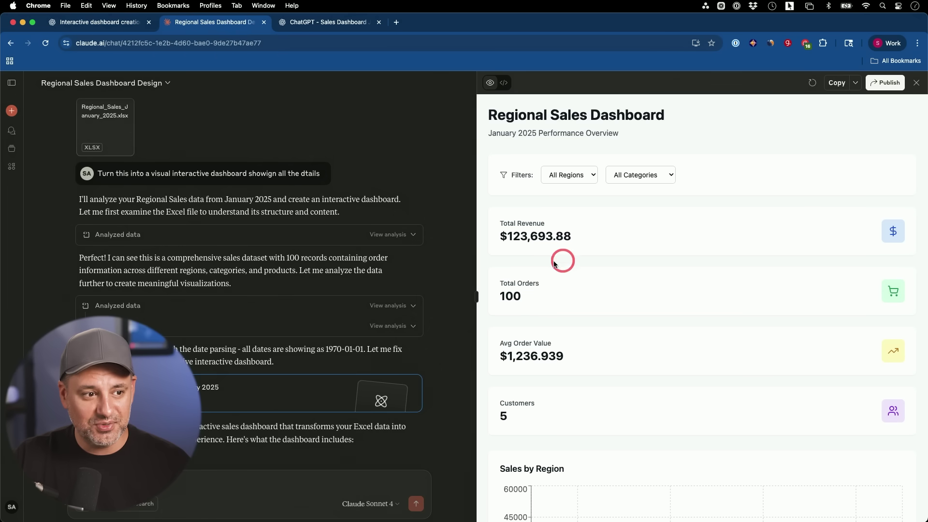
Widen Claude's dashboard panel and try the Region filter (West, then All Regions) and Category filter.
scroll(263, 271, down, 5)
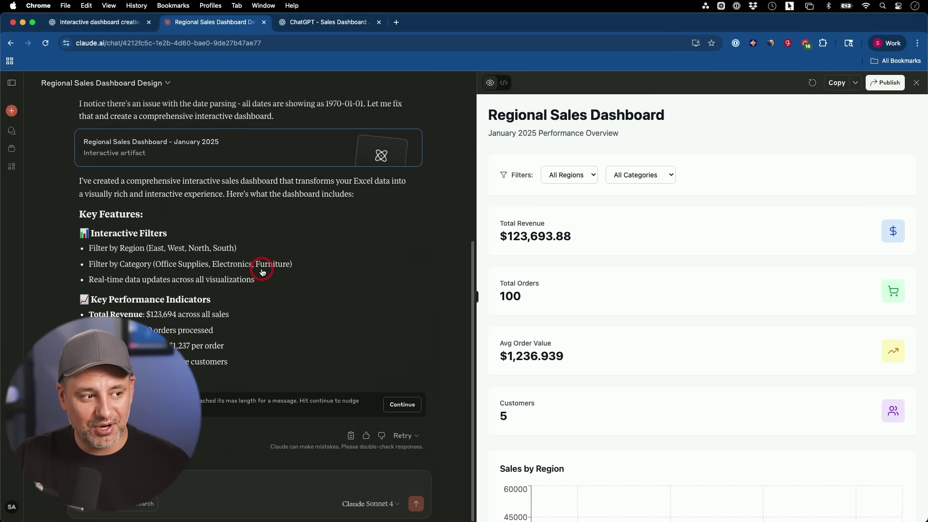
drag(476, 297, 27, 296)
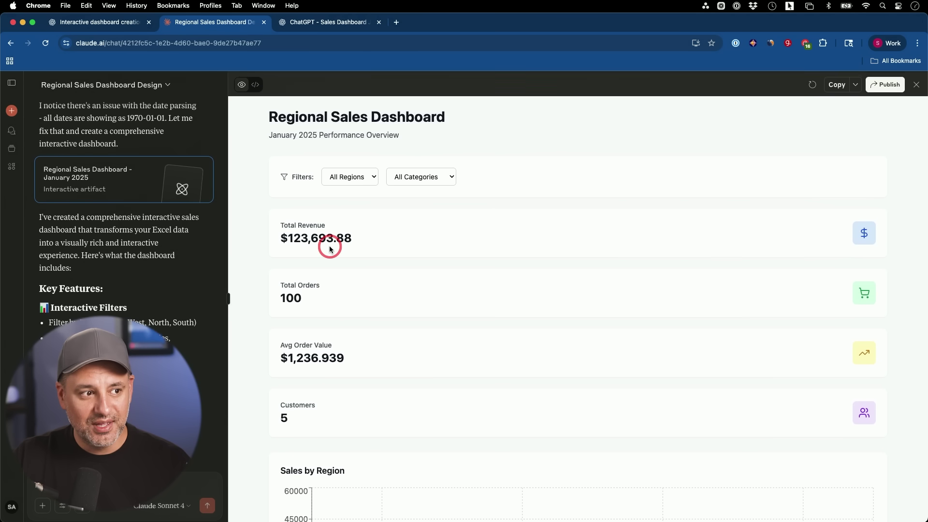
click(351, 175)
click(350, 186)
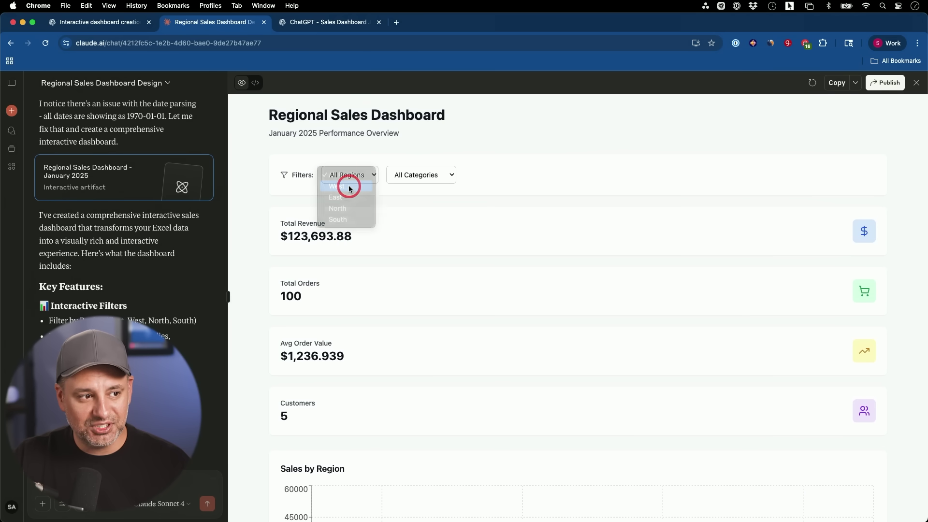
click(348, 178)
click(345, 163)
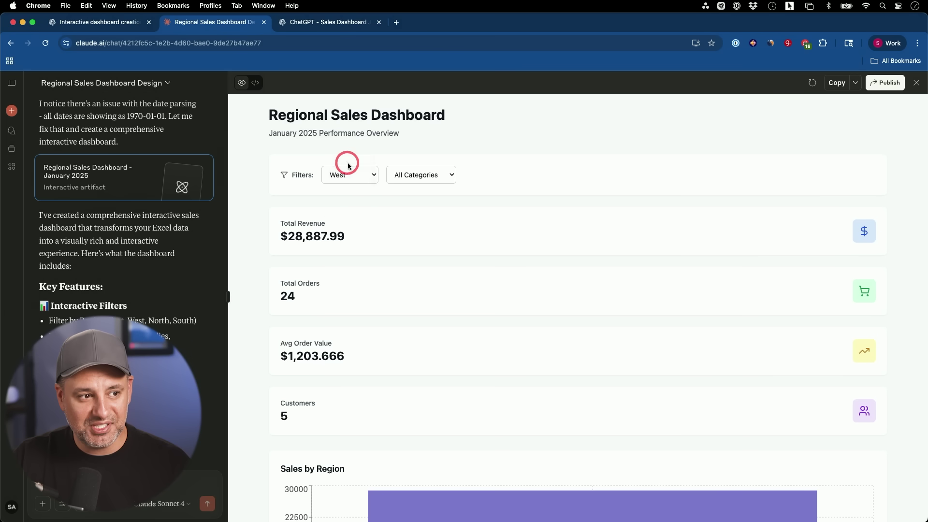
click(427, 179)
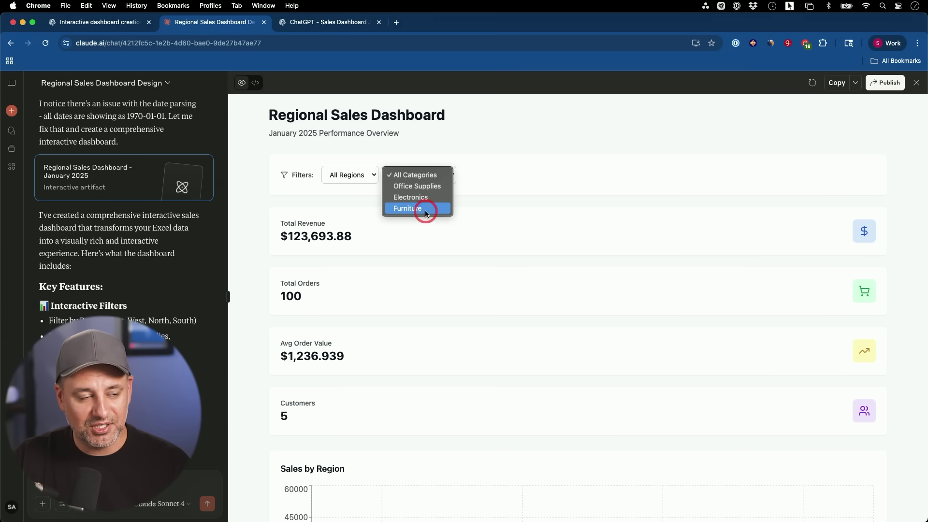
click(511, 168)
Scroll through the dashboard charts, then publish the dashboard and copy its link.
scroll(561, 308, down, 10)
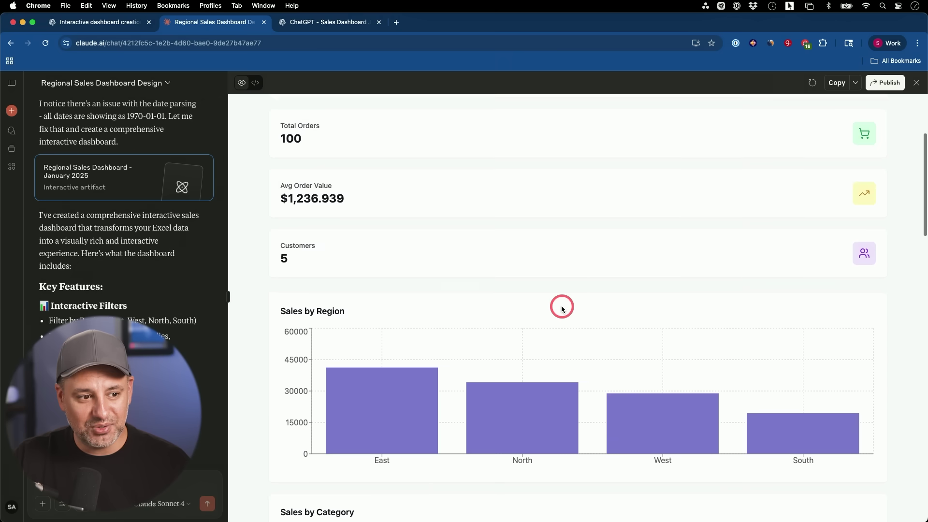
mouse_move(395, 252)
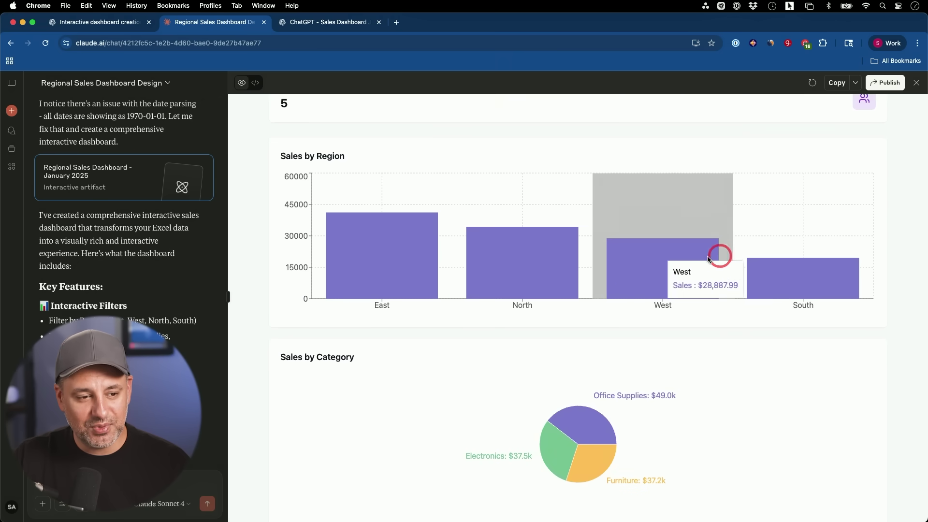
scroll(379, 261, down, 3)
scroll(573, 263, down, 15)
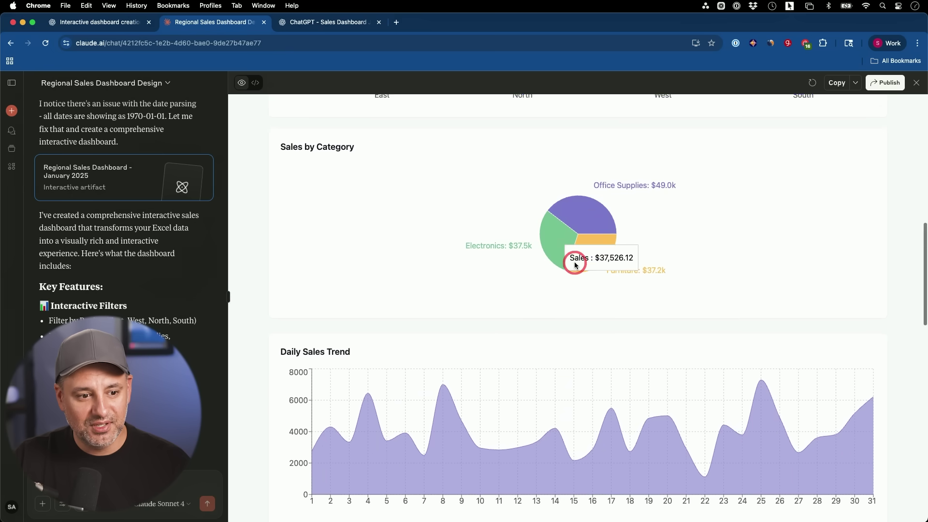
scroll(575, 265, down, 10)
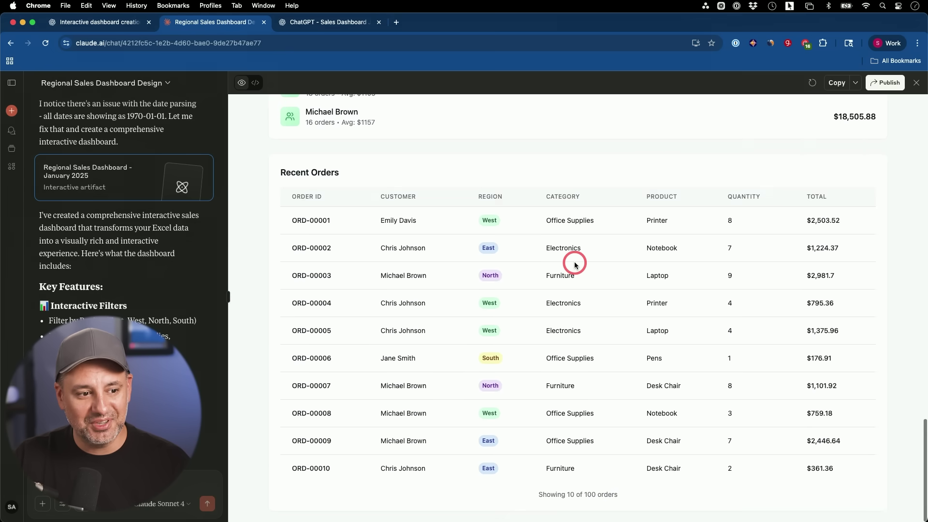
scroll(575, 264, up, 20)
scroll(575, 265, up, 5)
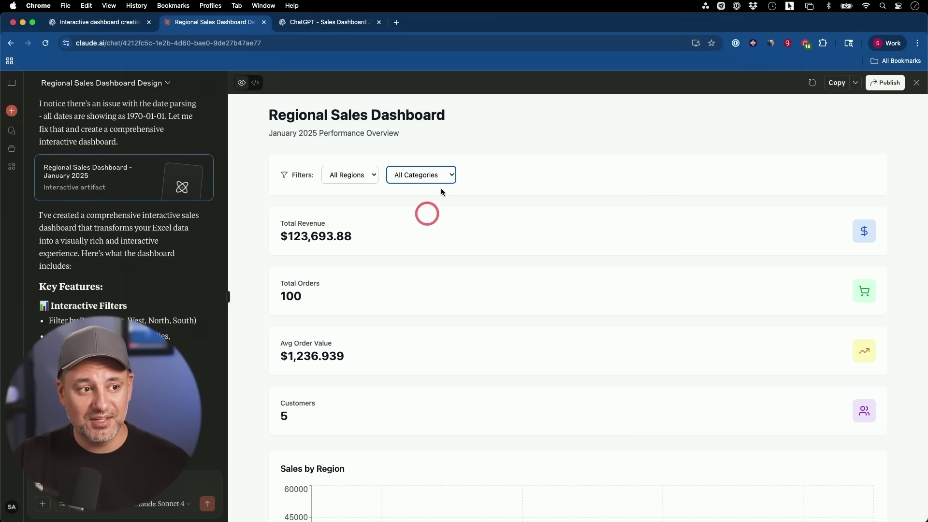
click(882, 89)
click(531, 390)
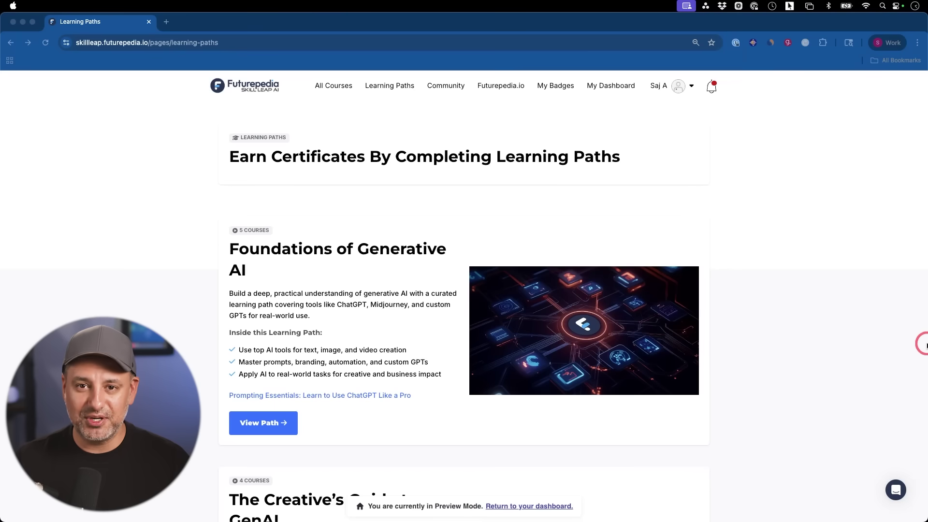
Open the Foundations of Generative AI learning path and scroll through its five courses.
click(919, 346)
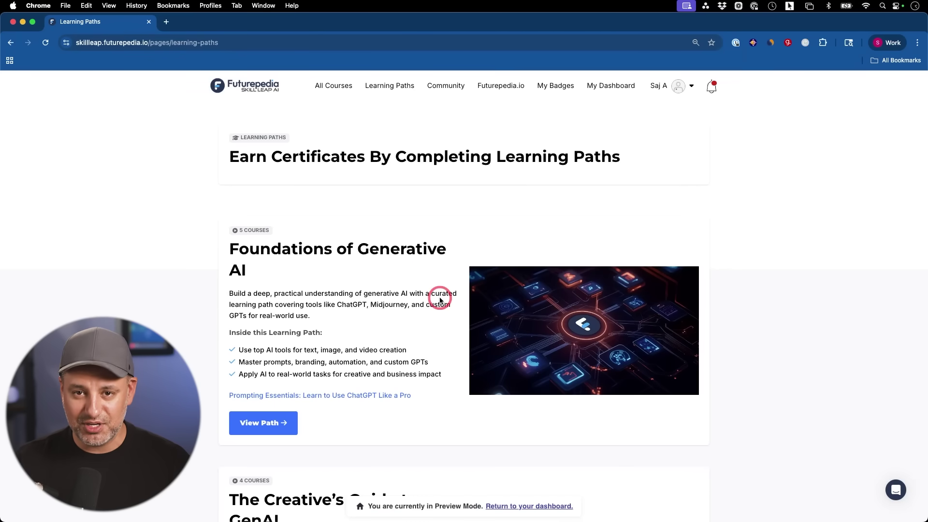
scroll(440, 300, down, 3)
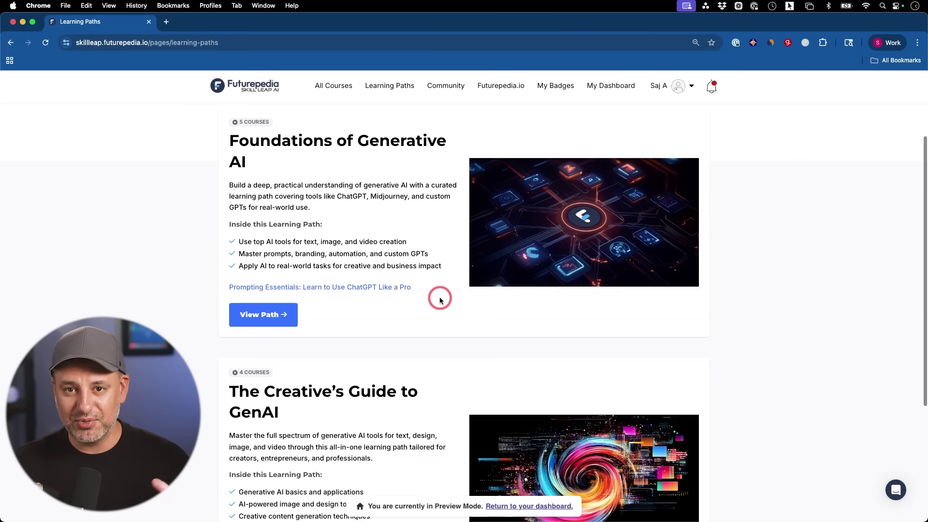
click(267, 314)
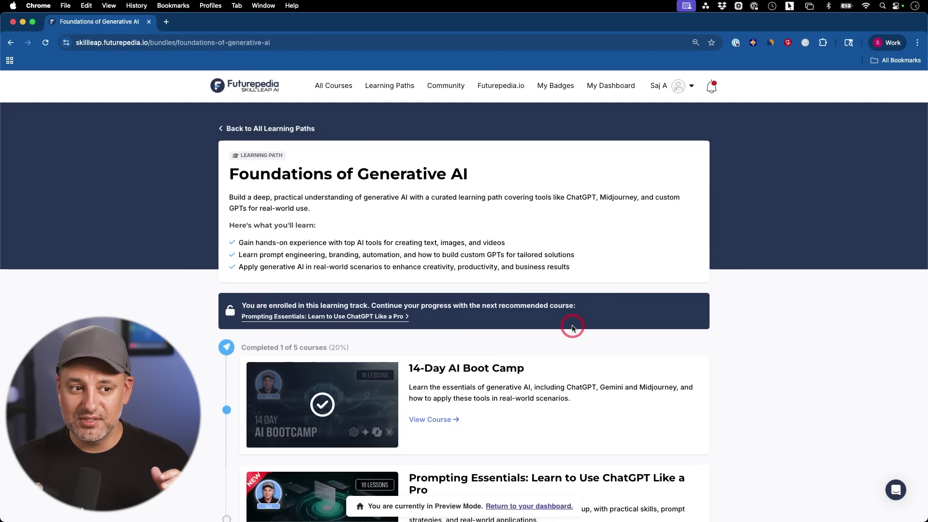
scroll(713, 359, down, 2)
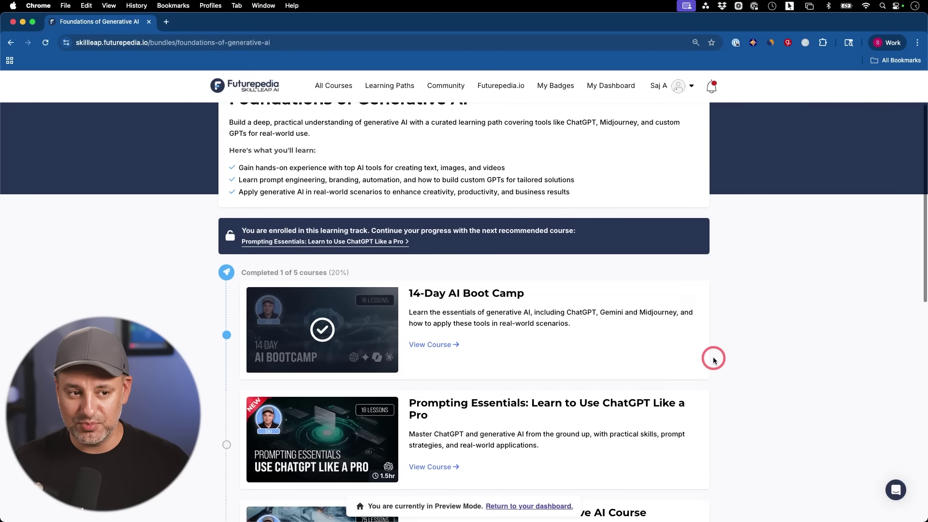
scroll(713, 359, down, 3)
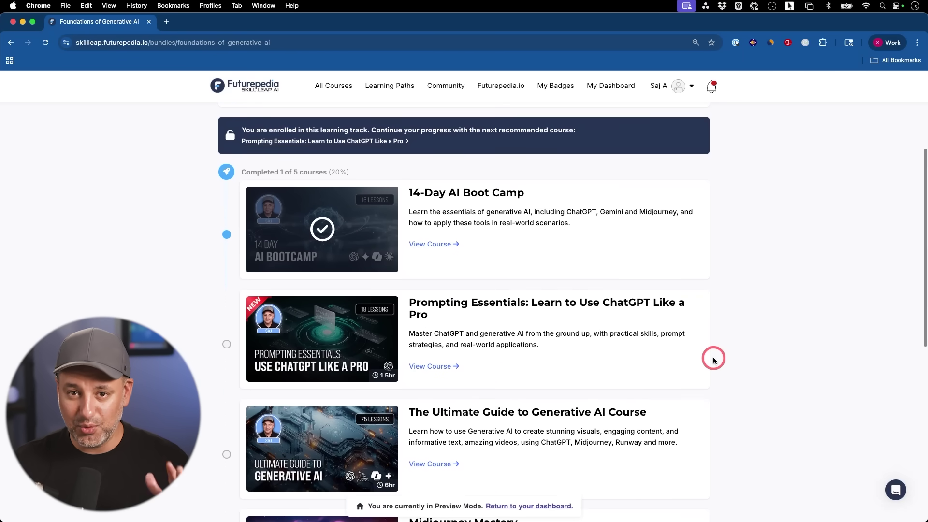
scroll(713, 359, down, 2)
scroll(713, 359, down, 2)
scroll(713, 359, down, 5)
scroll(714, 359, down, 3)
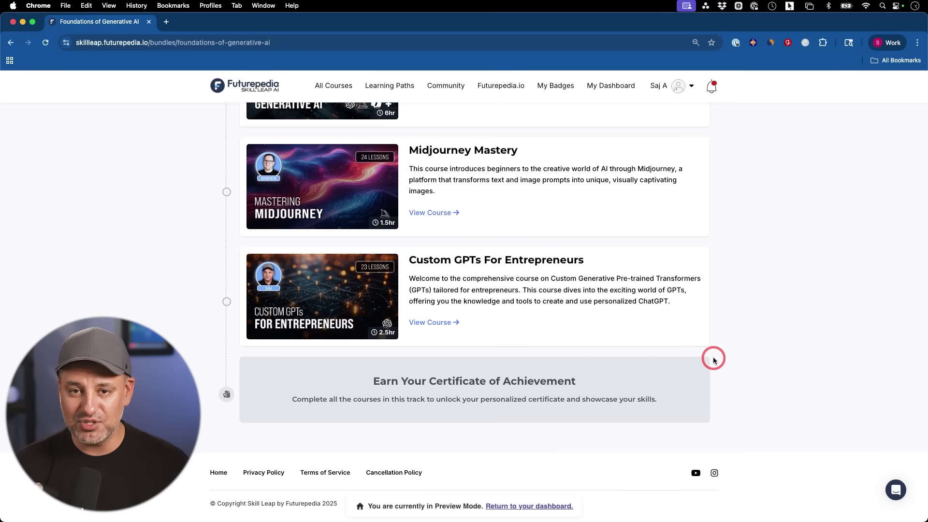
Browse the All Courses catalog, including 14-Day AI Boot Camp and Google NotebookLM Complete Course.
click(346, 91)
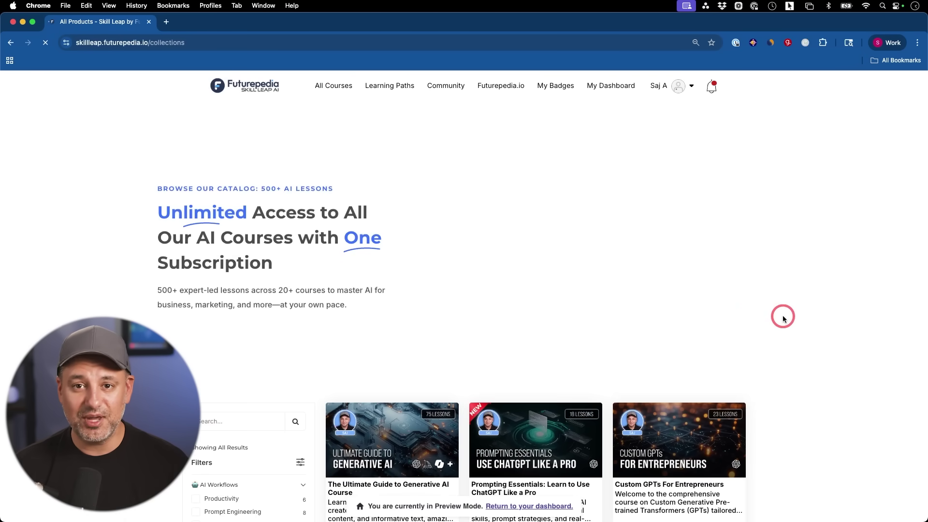
scroll(783, 319, down, 5)
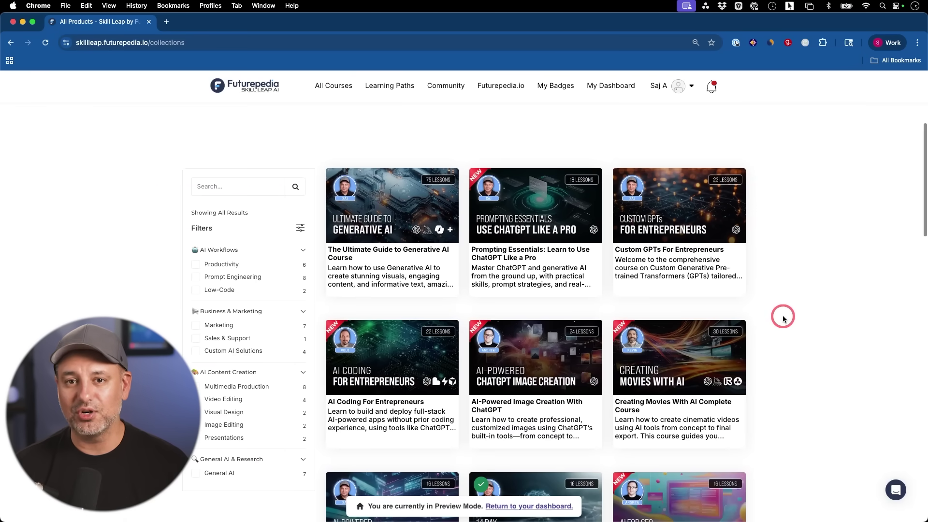
scroll(784, 319, down, 3)
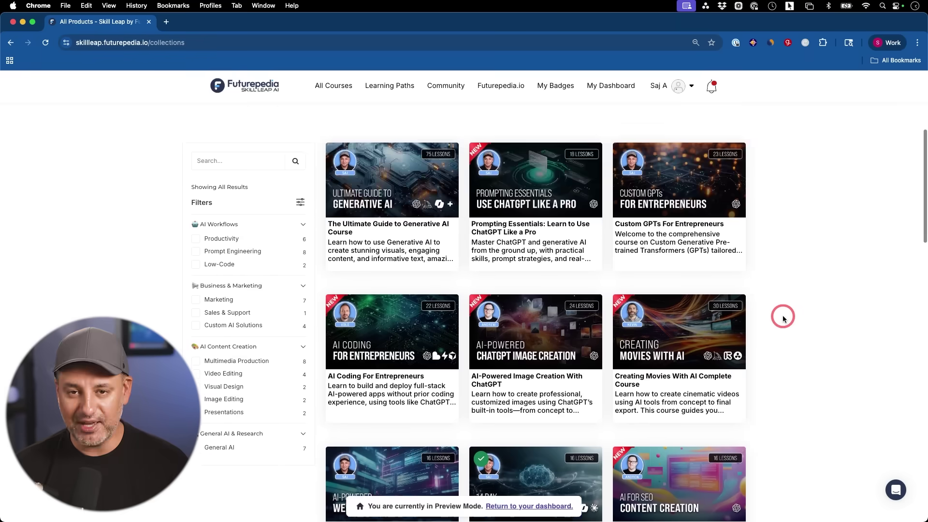
scroll(783, 319, down, 4)
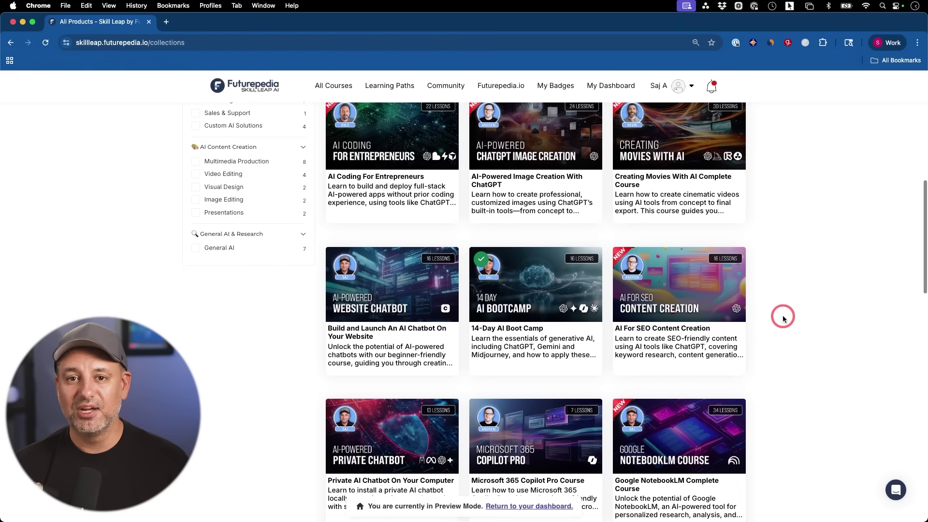
scroll(783, 319, down, 4)
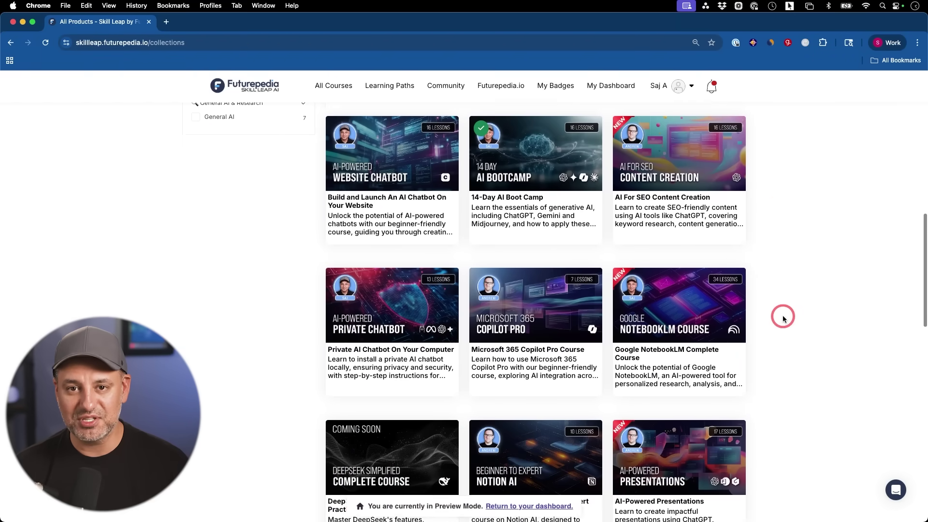